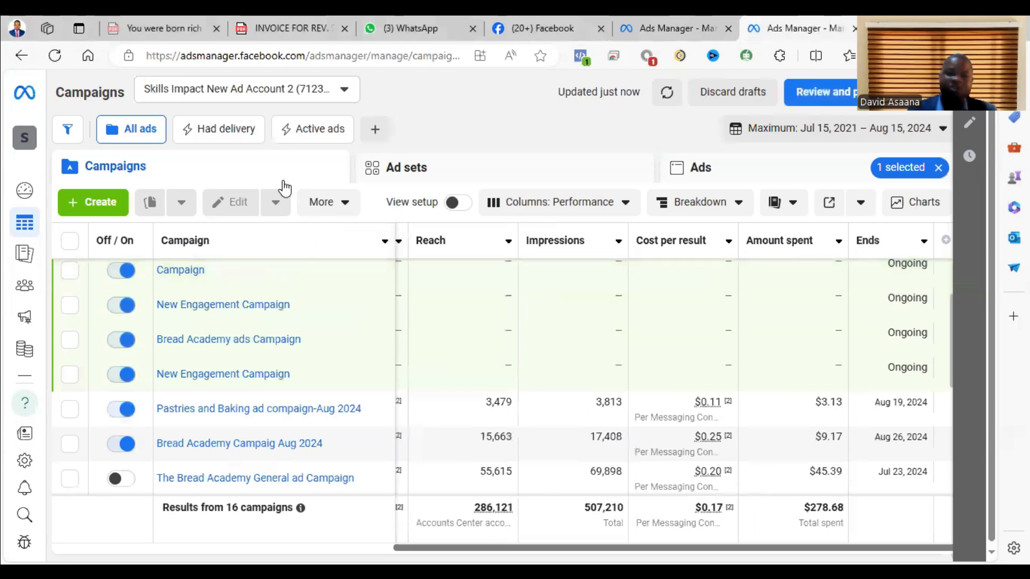
Open the CAROUSEL 1 BREAD TRAINING MANUAL draft ad and browse through its carousel cards in the Facebook Feed preview
scroll(241, 295, up, 2)
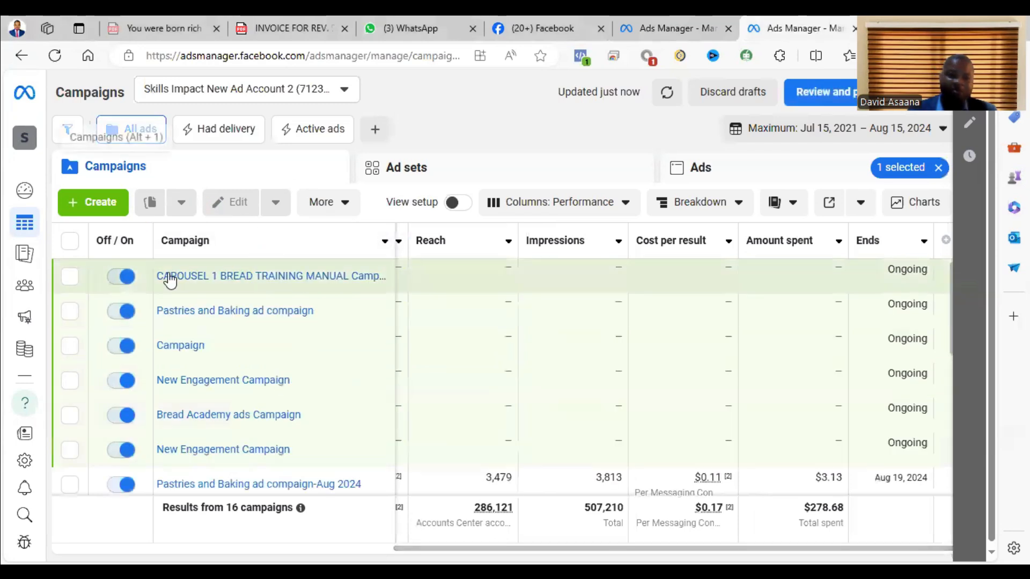
click(280, 278)
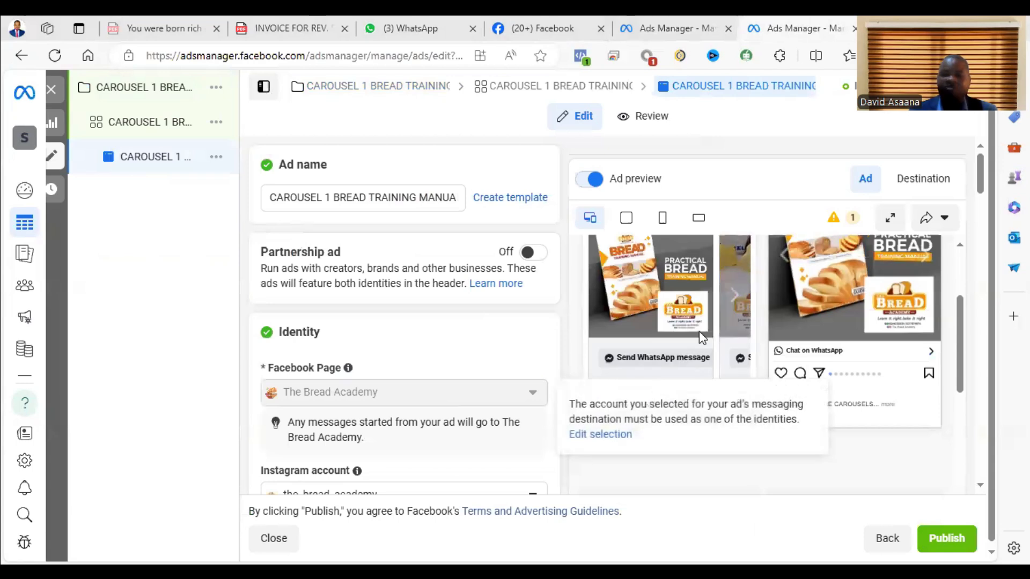
scroll(700, 338, up, 3)
click(741, 442)
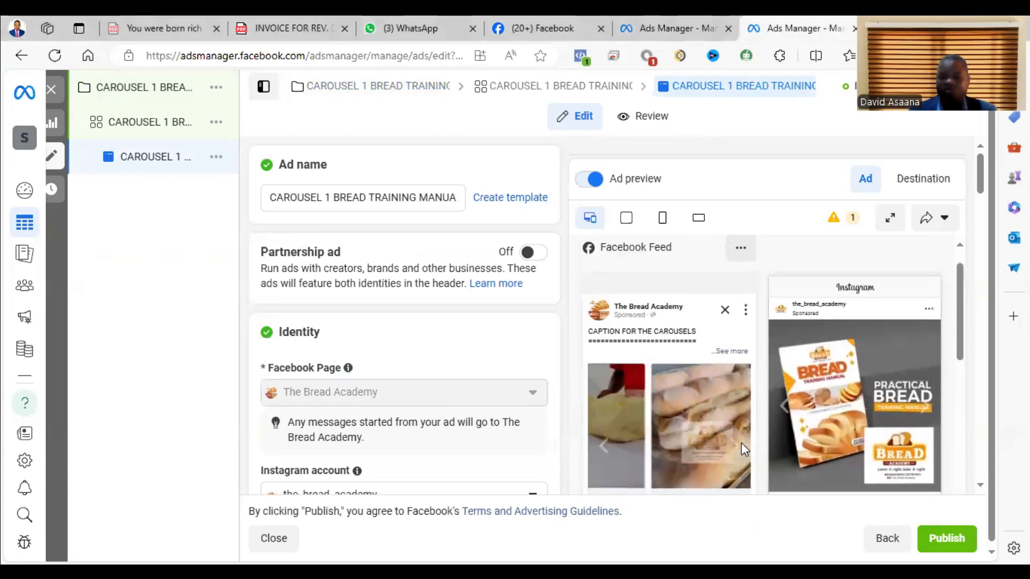
click(741, 444)
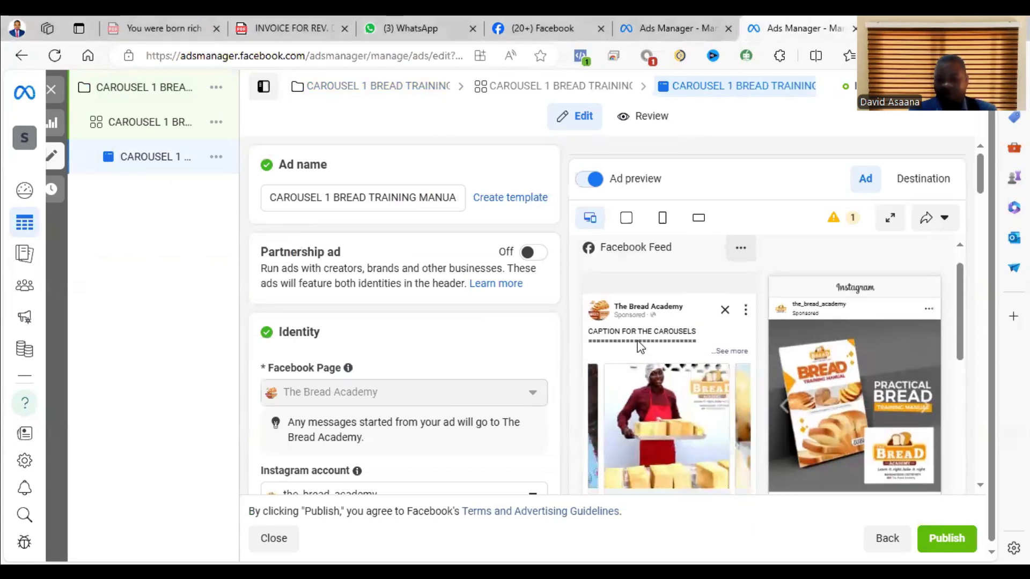
click(742, 417)
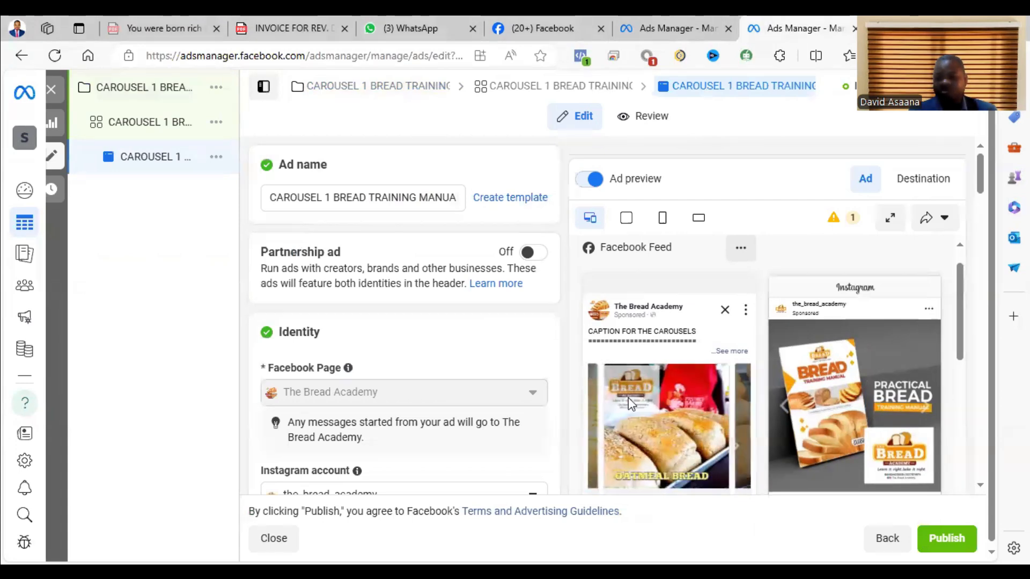
click(741, 444)
Switch to the Facebook home page and expand its list of shortcuts to locate Ads Manager
click(660, 26)
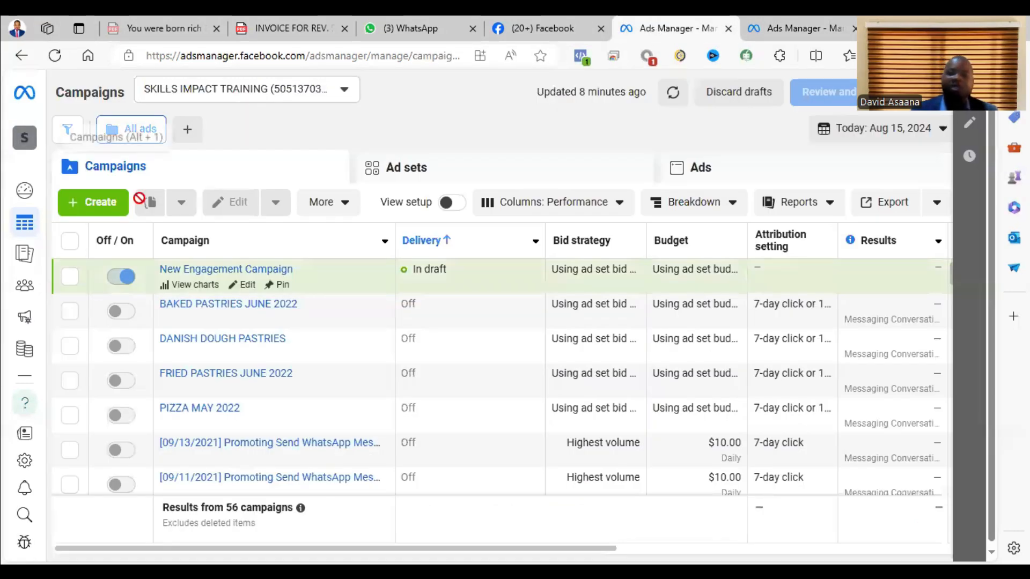
click(550, 24)
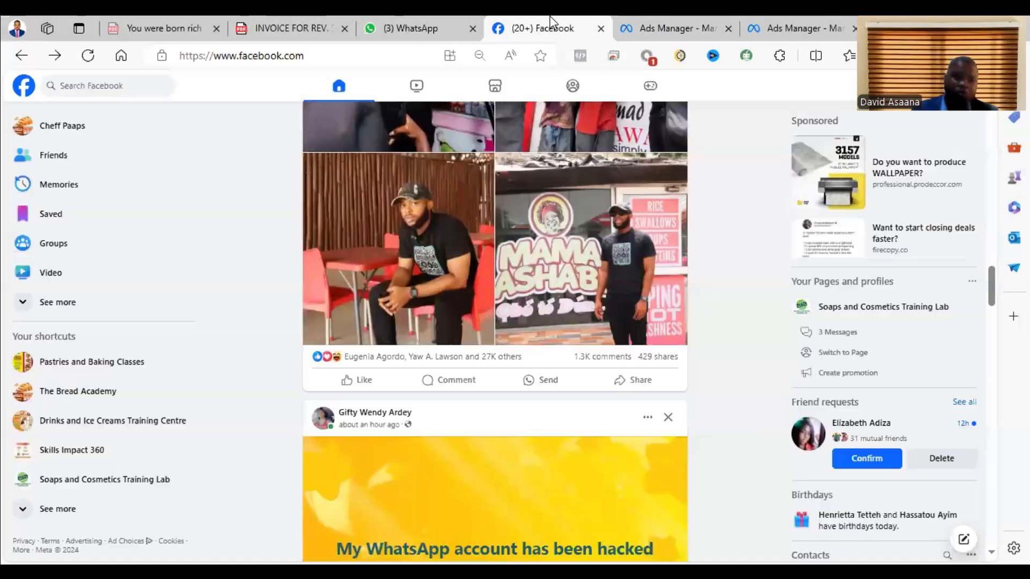
click(95, 310)
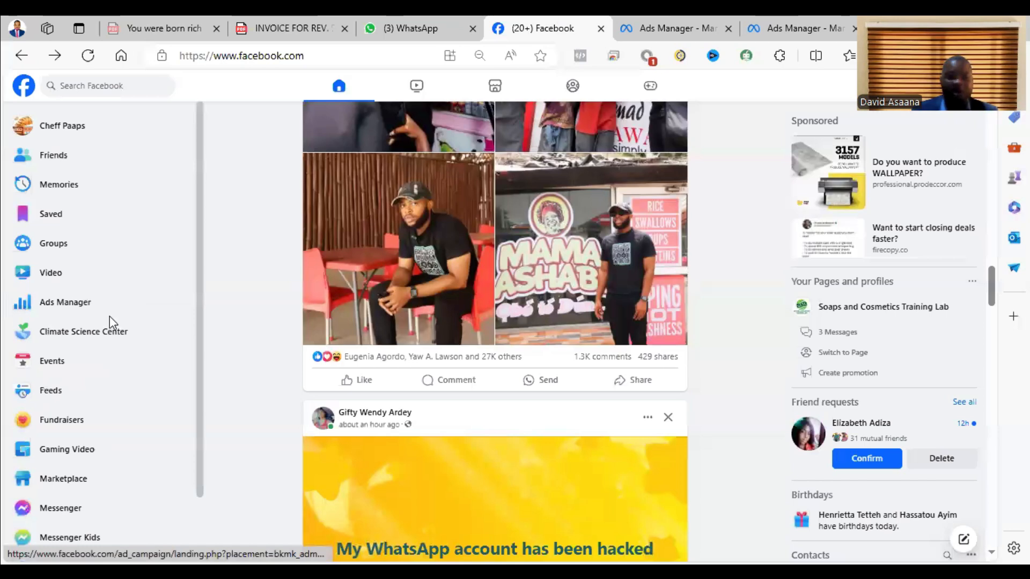
Return to the SKILLS IMPACT TRAINING account in Ads Manager and view the list of available ad accounts
click(634, 17)
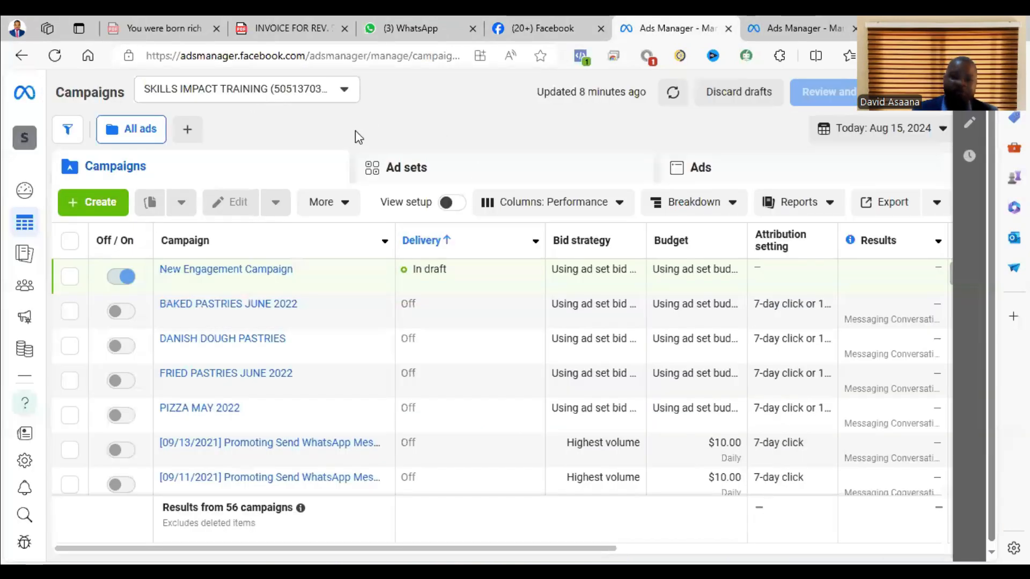
click(254, 89)
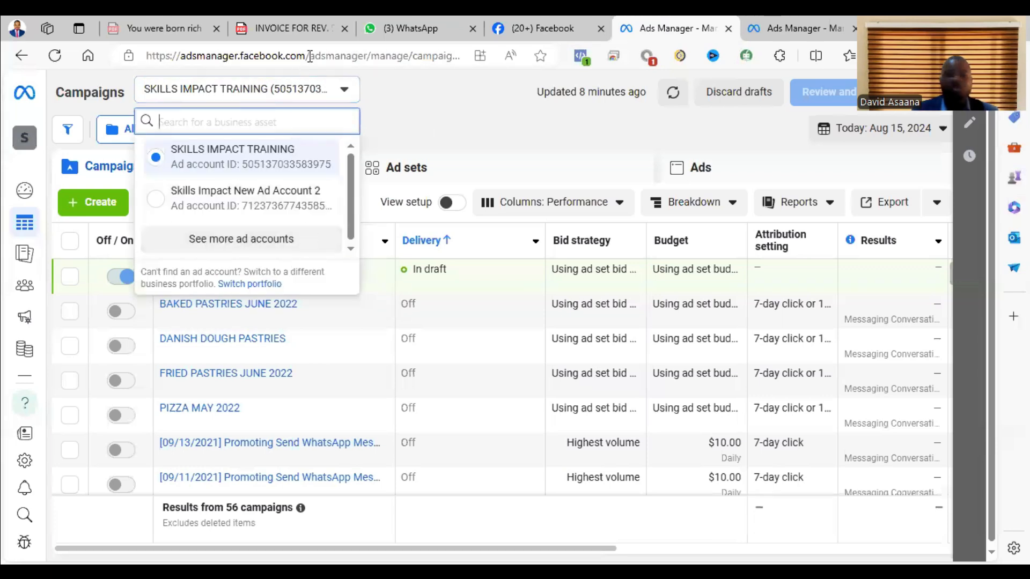
click(437, 102)
Create a new campaign with the Engagement objective and the Manual engagement campaign setup
click(121, 214)
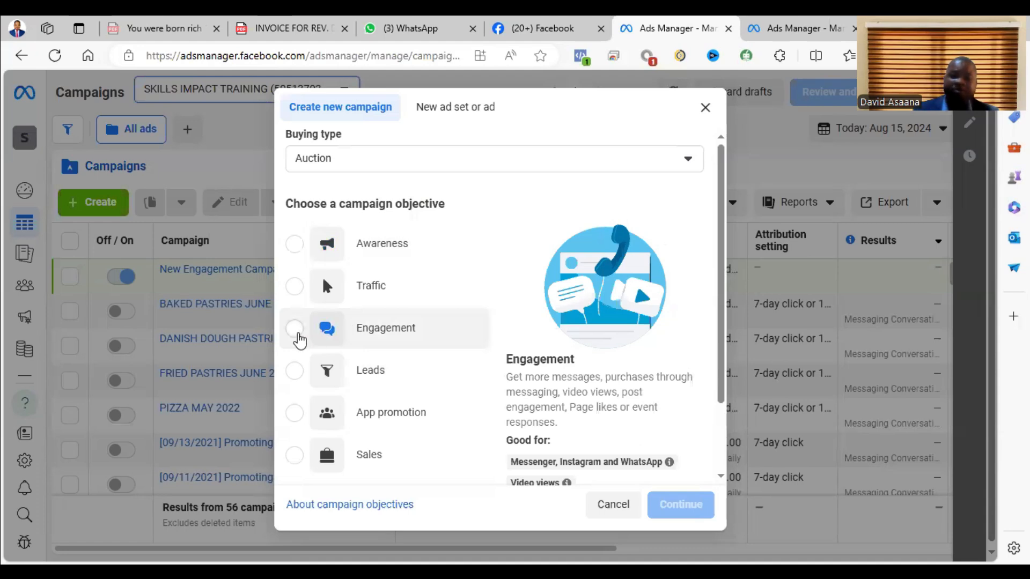
click(297, 332)
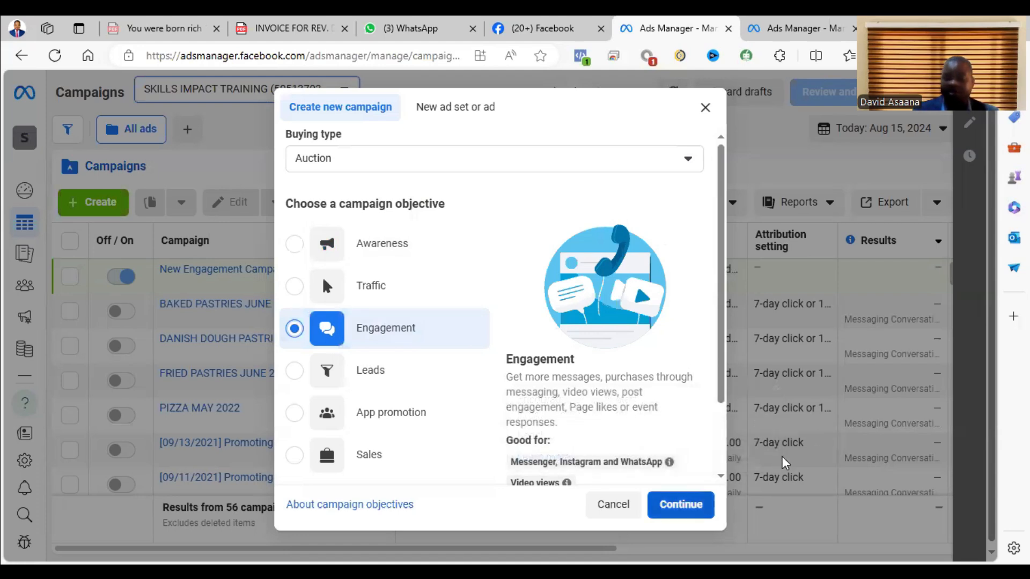
key(Return)
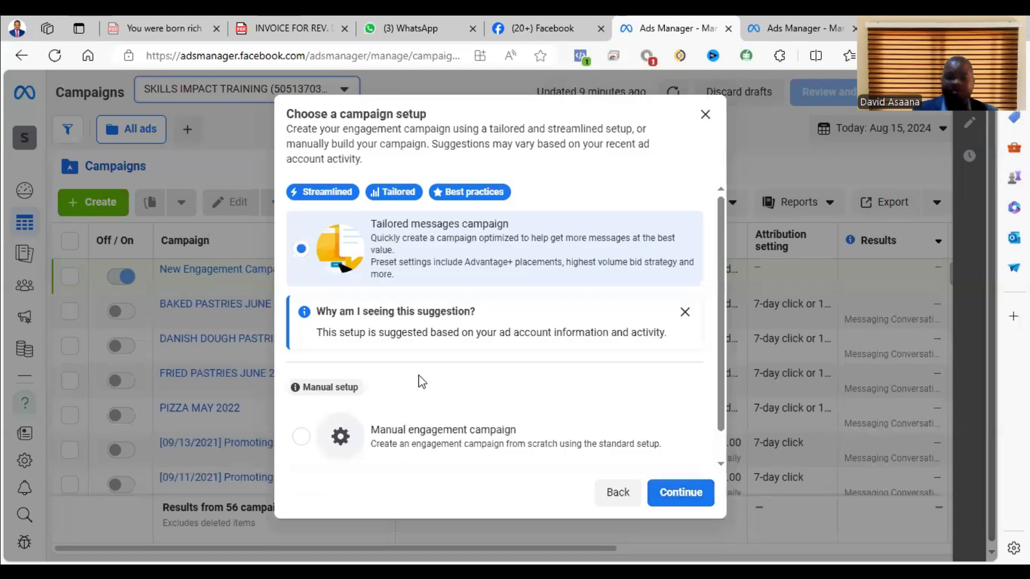
click(300, 436)
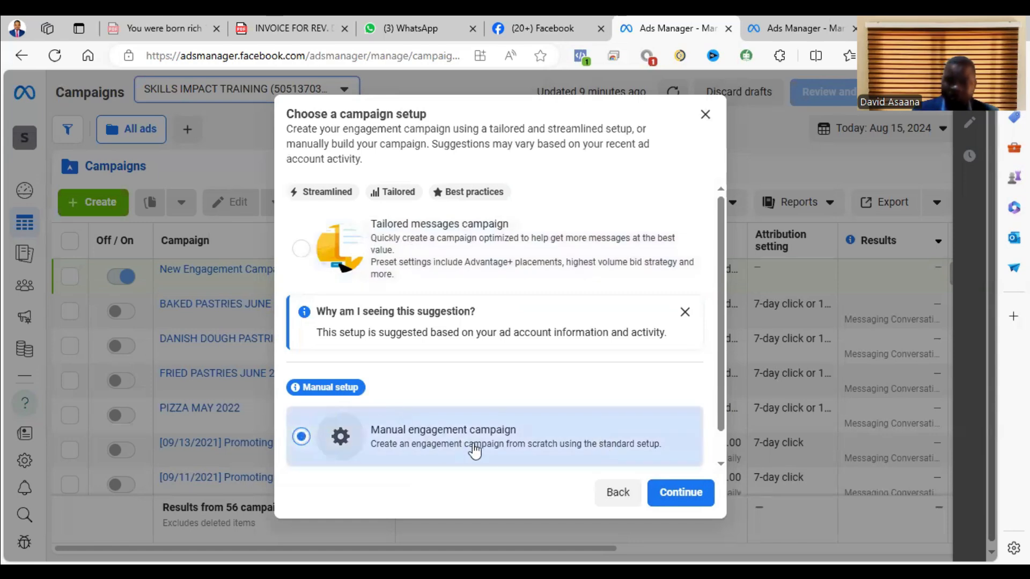
key(Return)
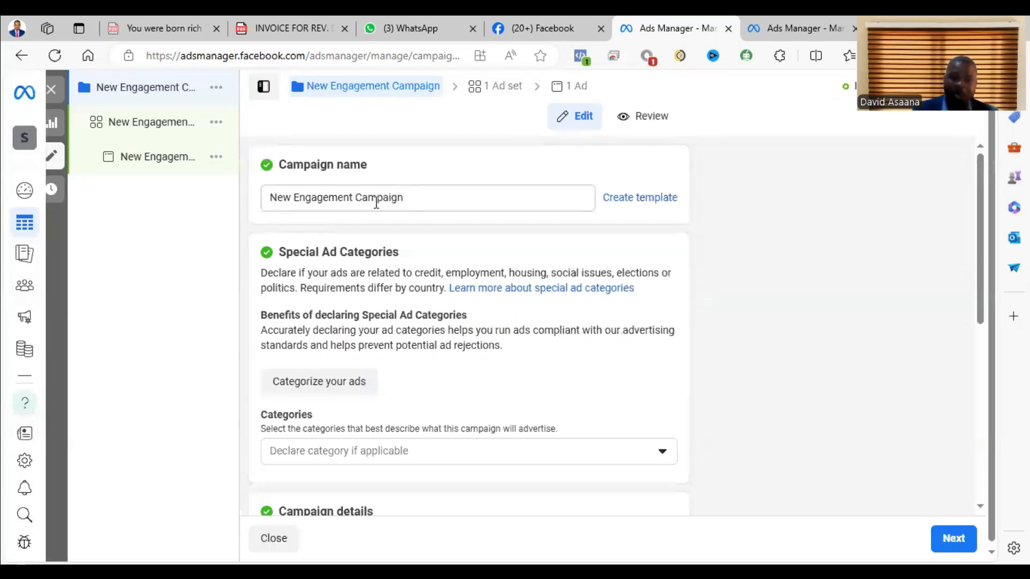
Rename the campaign as Carousel Demo ads Campaign and continue to its ad set
click(357, 198)
key(BackSpace)
key(BackSpace)
key(BackSpace)
key(BackSpace)
key(BackSpace)
key(BackSpace)
key(BackSpace)
key(BackSpace)
key(BackSpace)
key(BackSpace)
key(BackSpace)
key(BackSpace)
key(BackSpace)
key(BackSpace)
key(BackSpace)
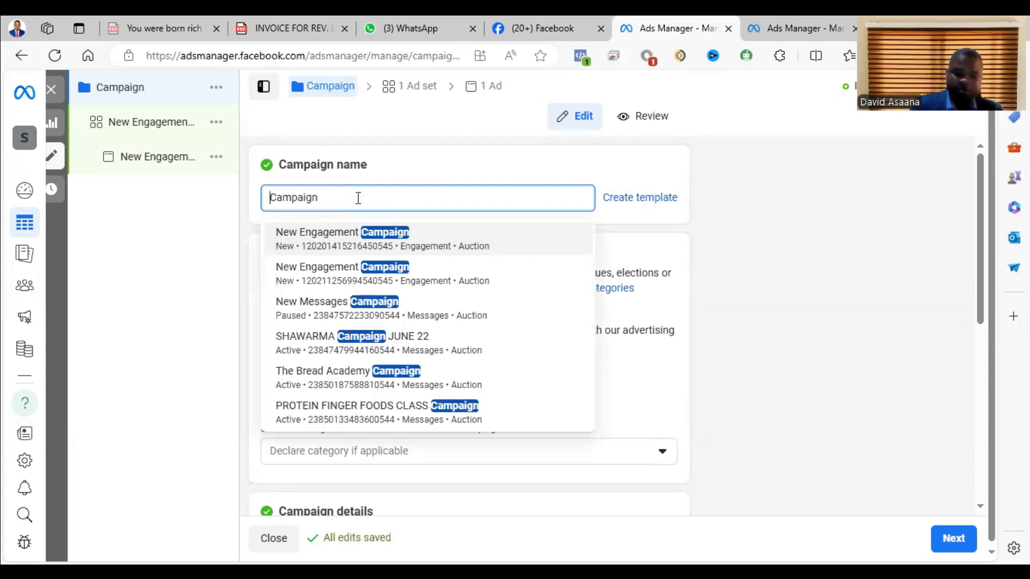
text(Tr)
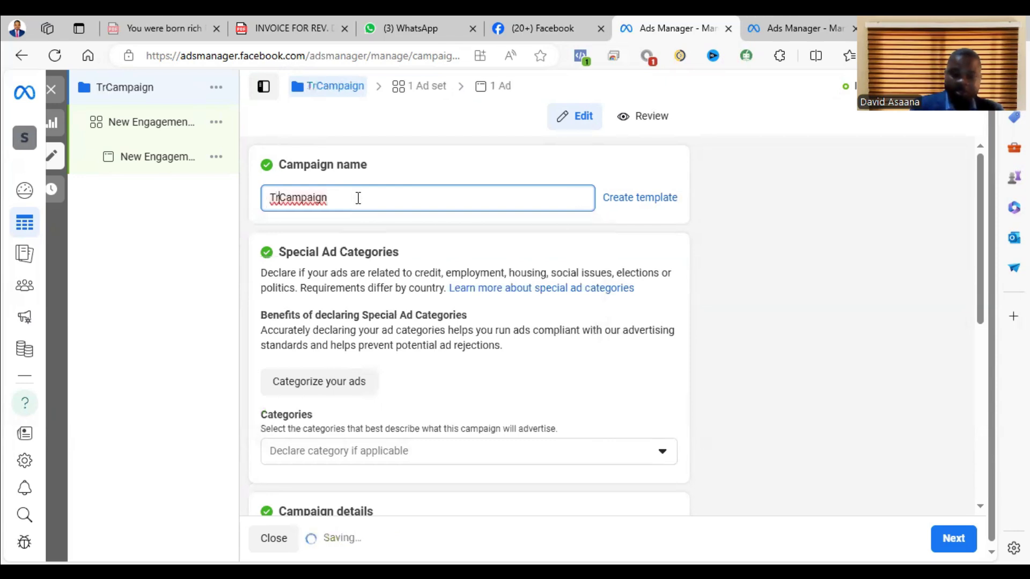
key(BackSpace)
key(BackSpace)
text(Demn)
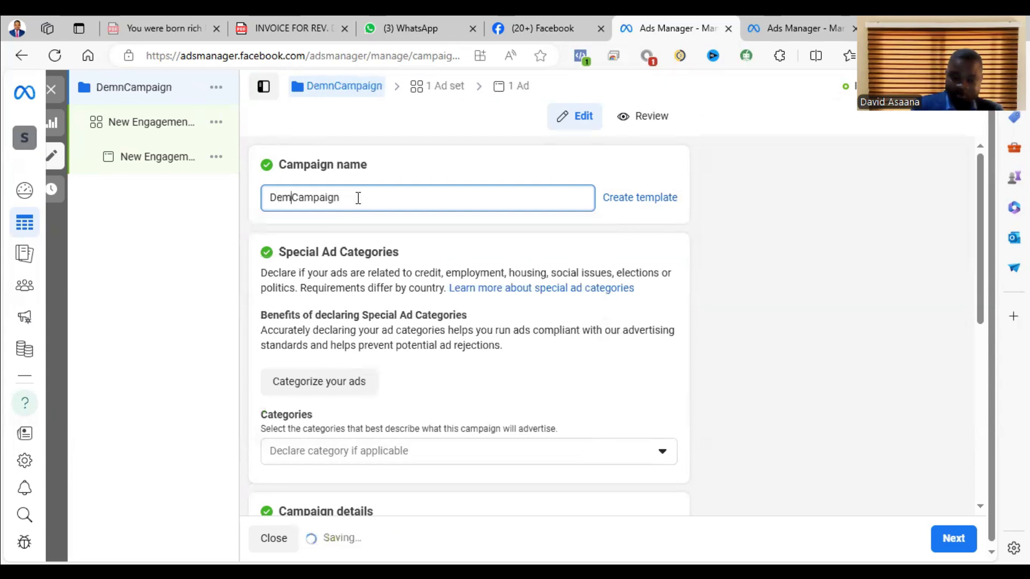
text(o ads)
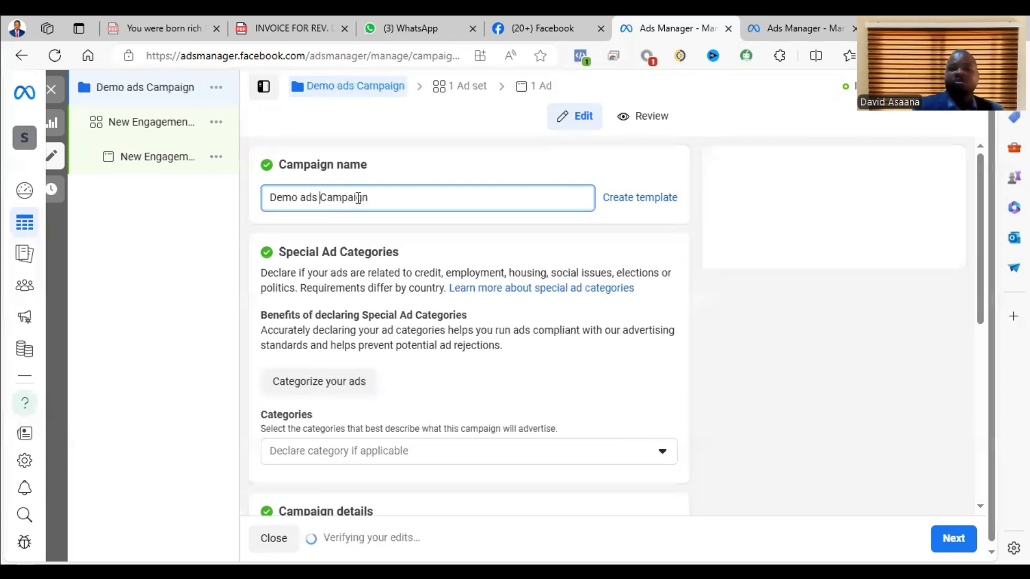
click(272, 198)
text(Carousel)
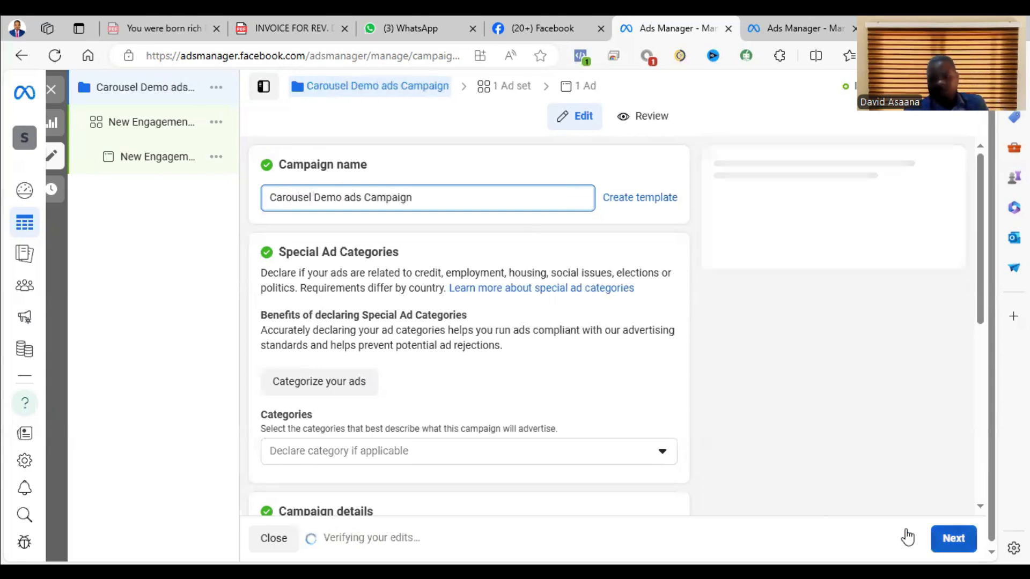
scroll(852, 537, down, 6)
click(953, 538)
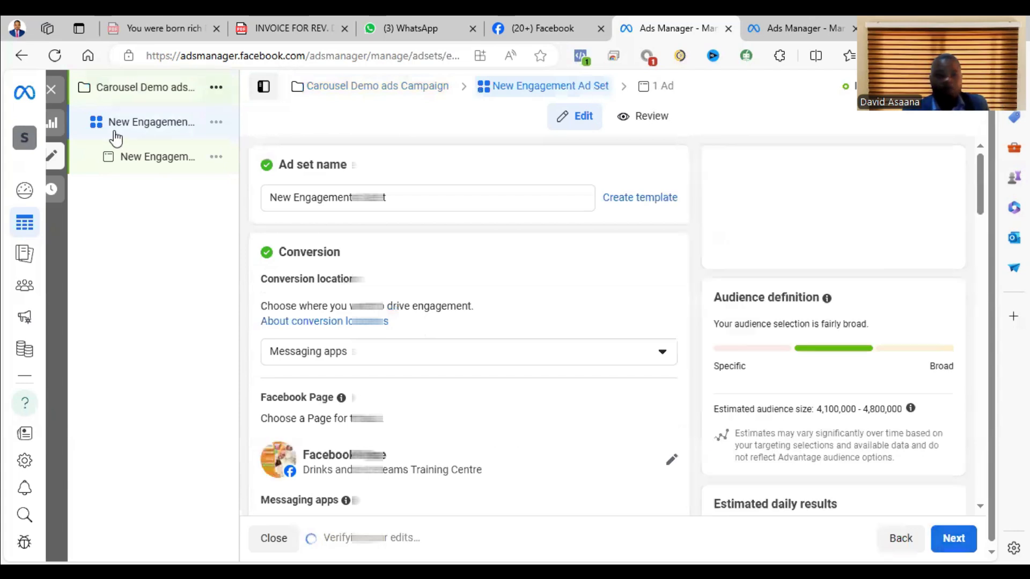
Select WhatsApp as the only messaging app for the Drinks and Ice Creams Training Centre page, clearing Messenger
scroll(414, 237, down, 5)
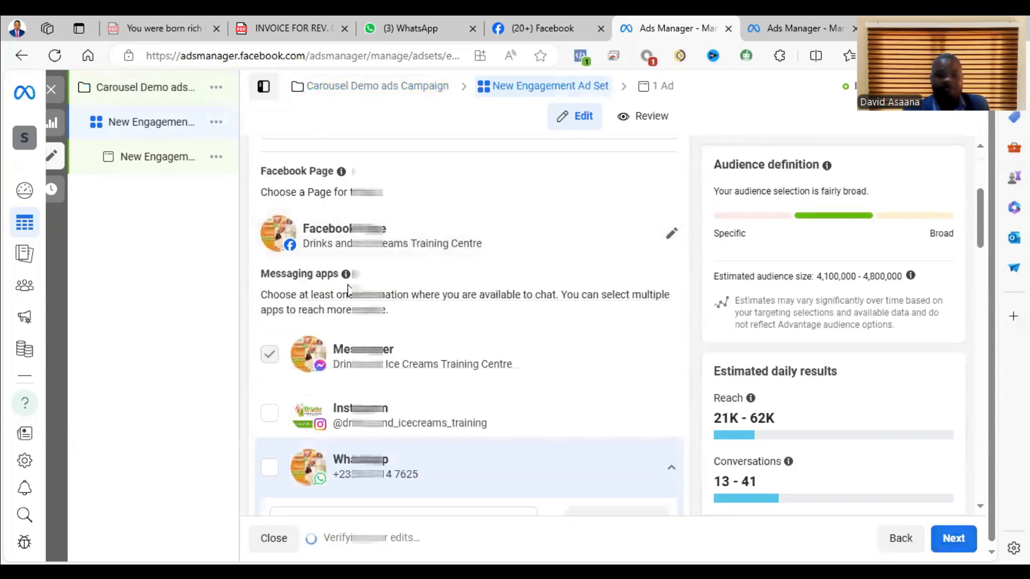
scroll(350, 292, up, 5)
scroll(413, 156, down, 7)
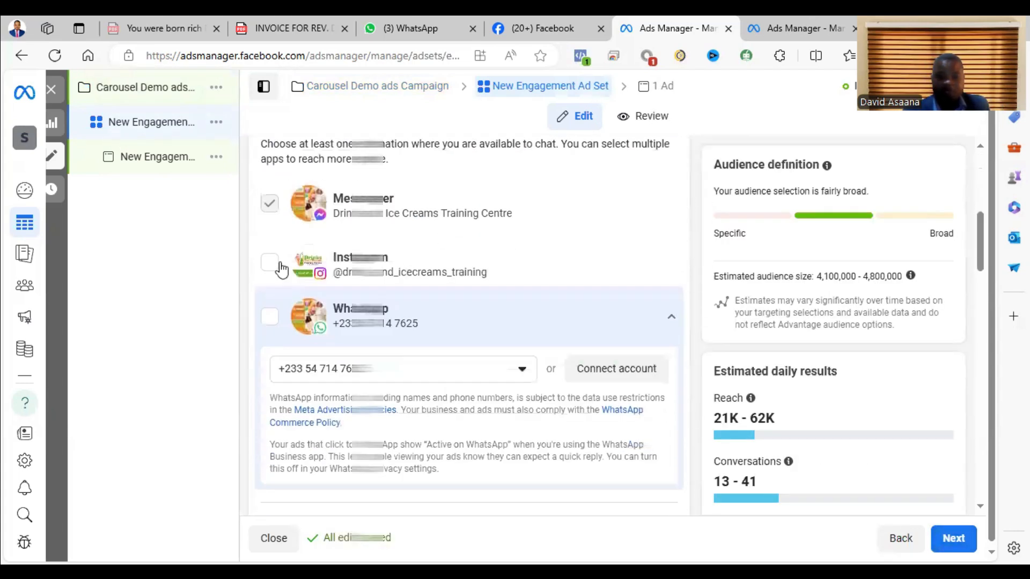
click(268, 317)
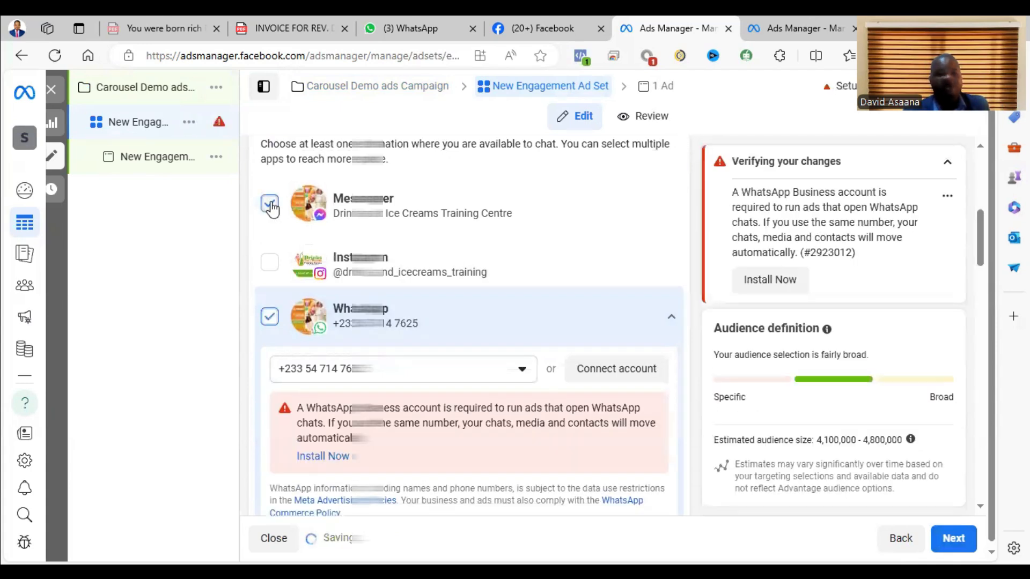
click(271, 205)
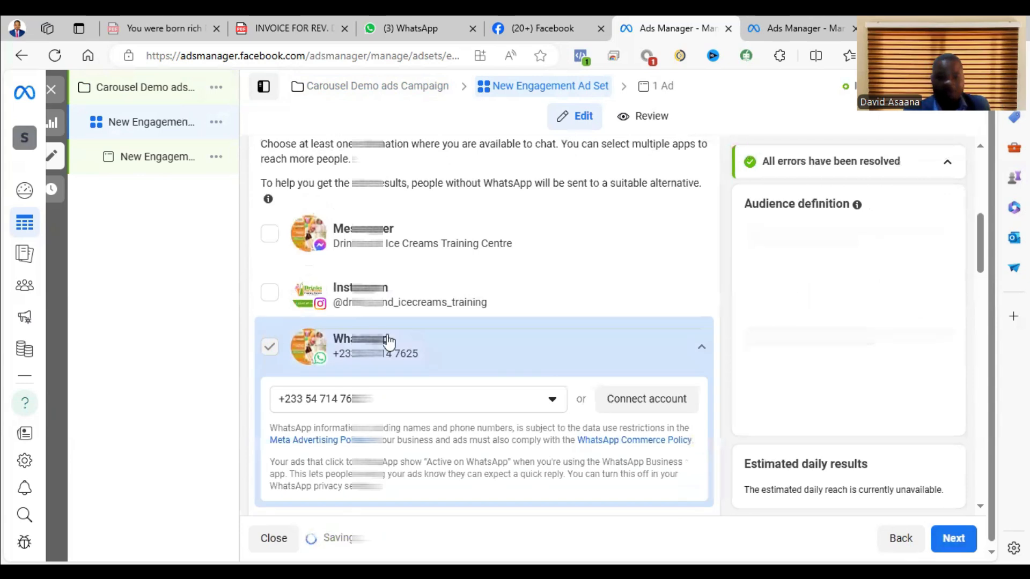
Change the ad set's Facebook Page to Pastries and Baking Classes
scroll(471, 287, up, 4)
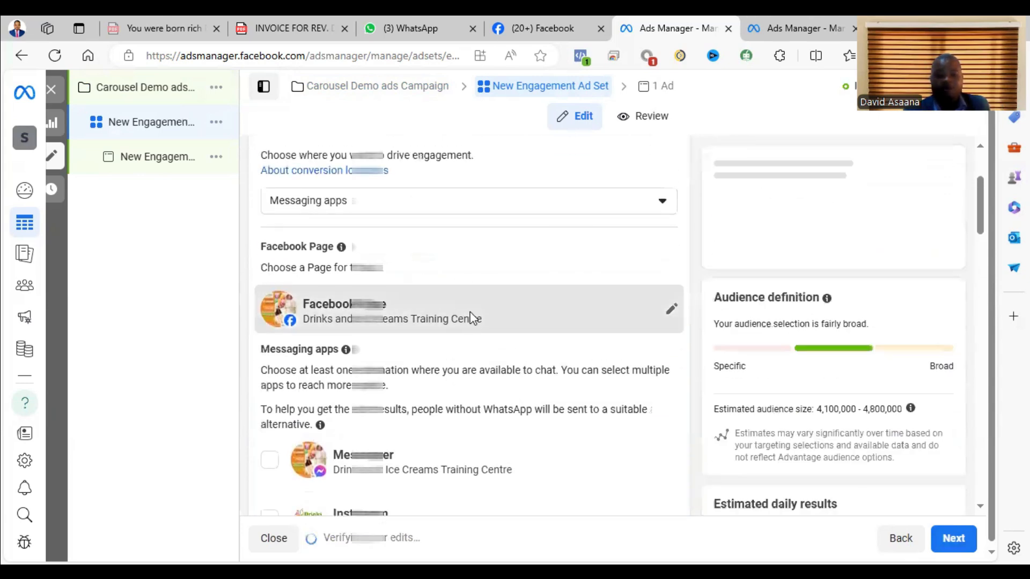
click(472, 318)
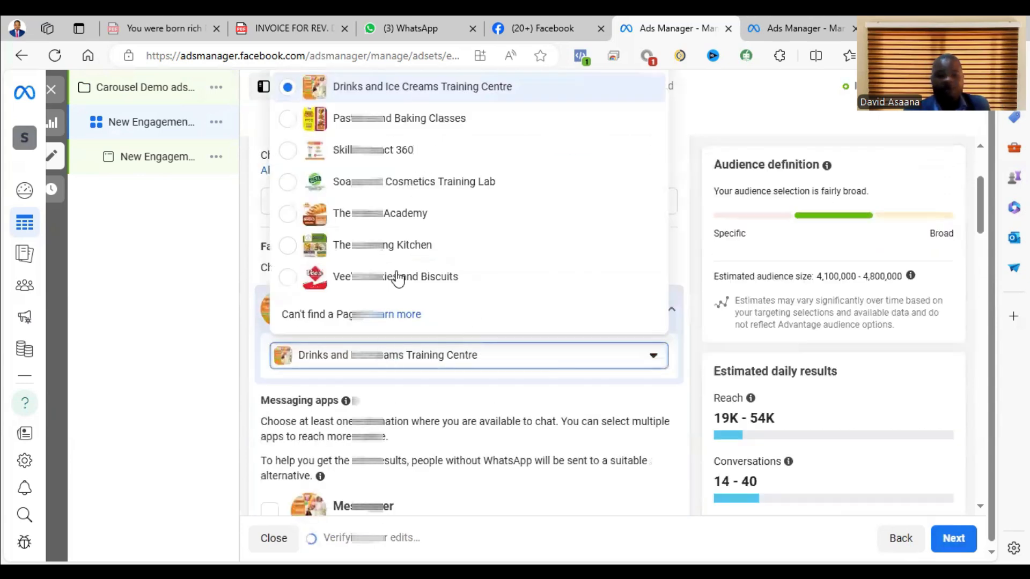
click(428, 121)
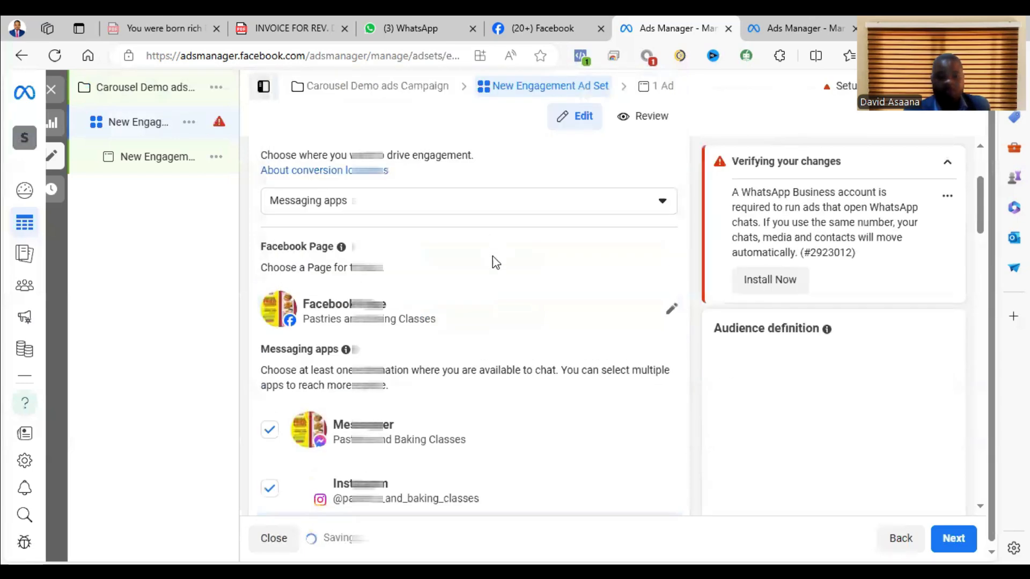
Clear Messenger and Instagram so that WhatsApp is the ad set's only messaging app
scroll(273, 384, down, 4)
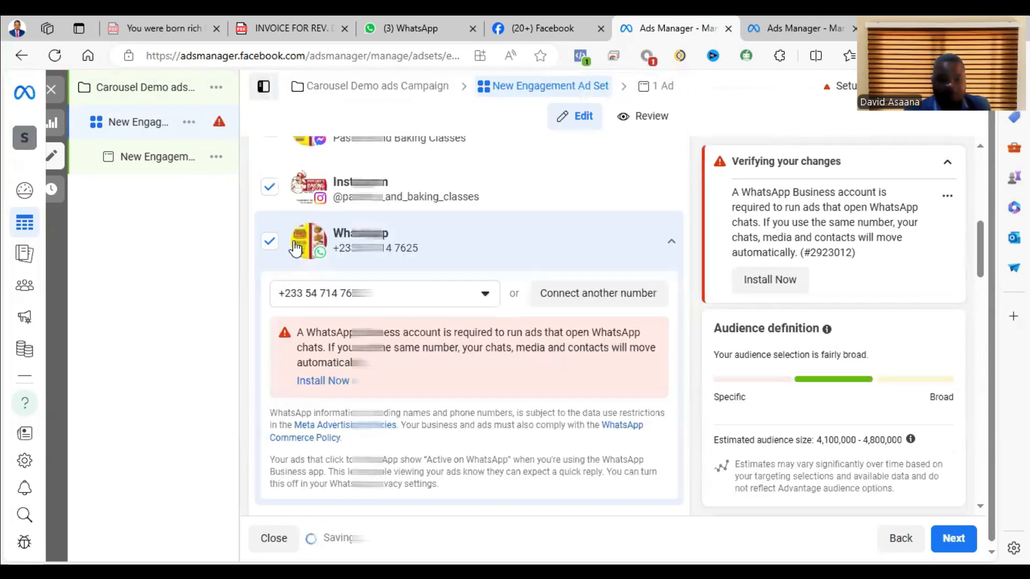
scroll(276, 186, up, 2)
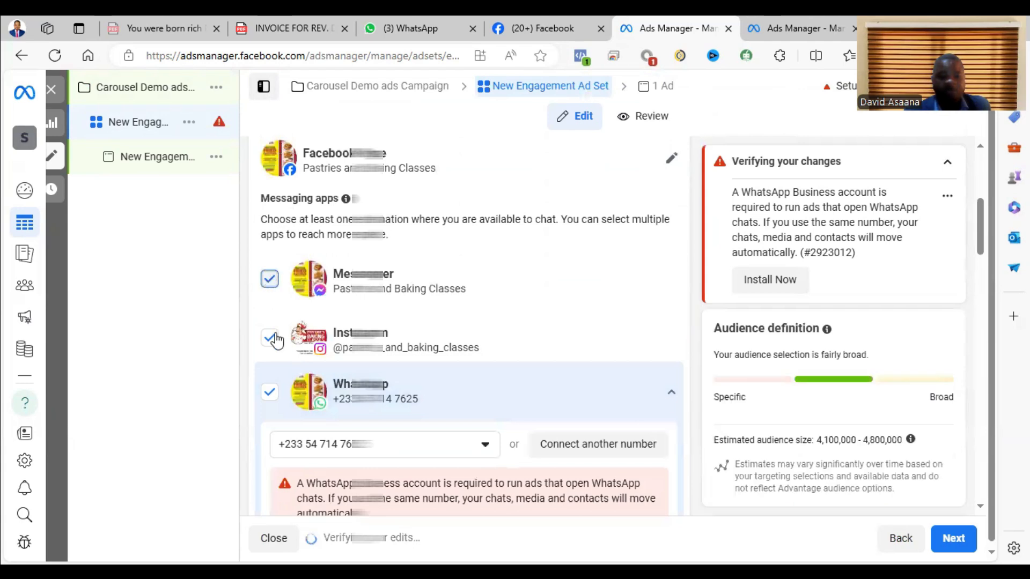
click(269, 338)
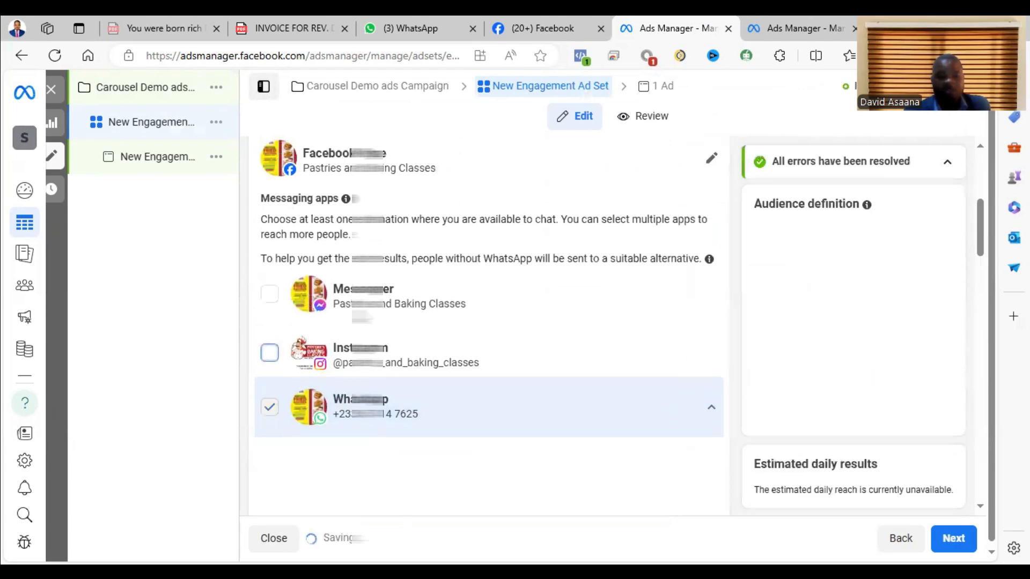
Examine the ad set's conversion settings, from the Facebook Page and WhatsApp connection down to the performance goal and cost per result goal
scroll(489, 303, down, 5)
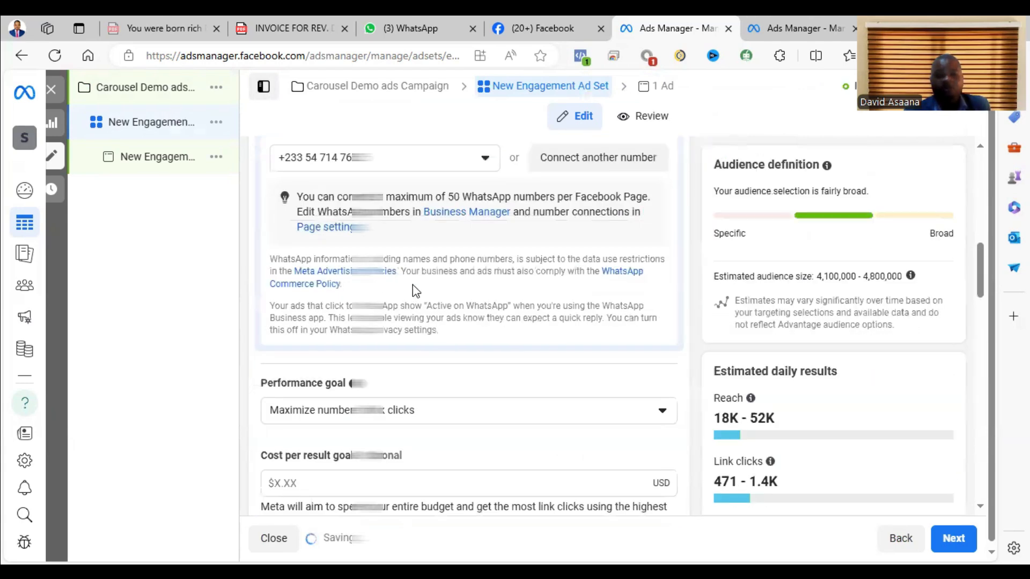
scroll(462, 293, up, 8)
scroll(464, 311, up, 2)
scroll(420, 359, down, 8)
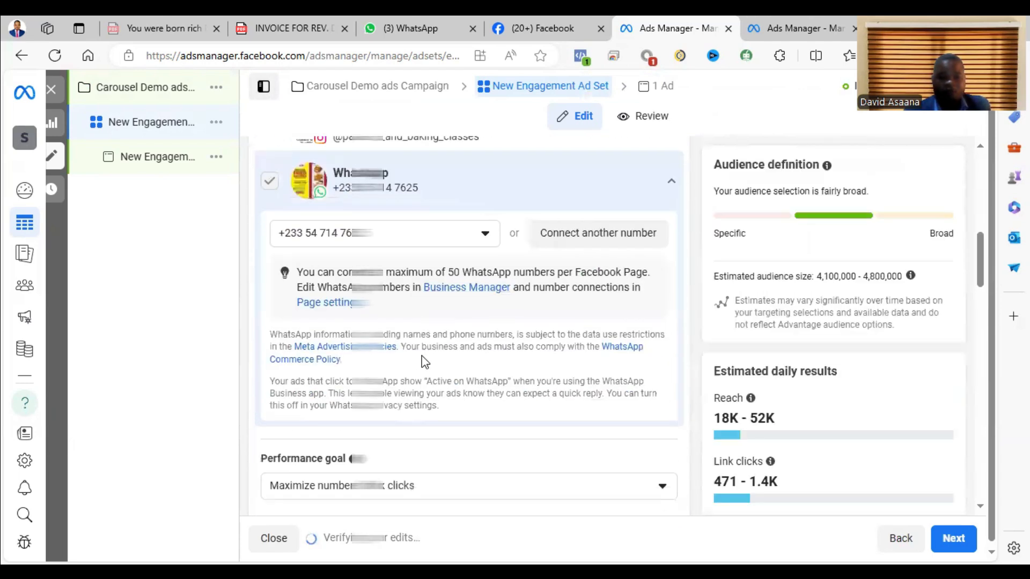
scroll(429, 351, up, 7)
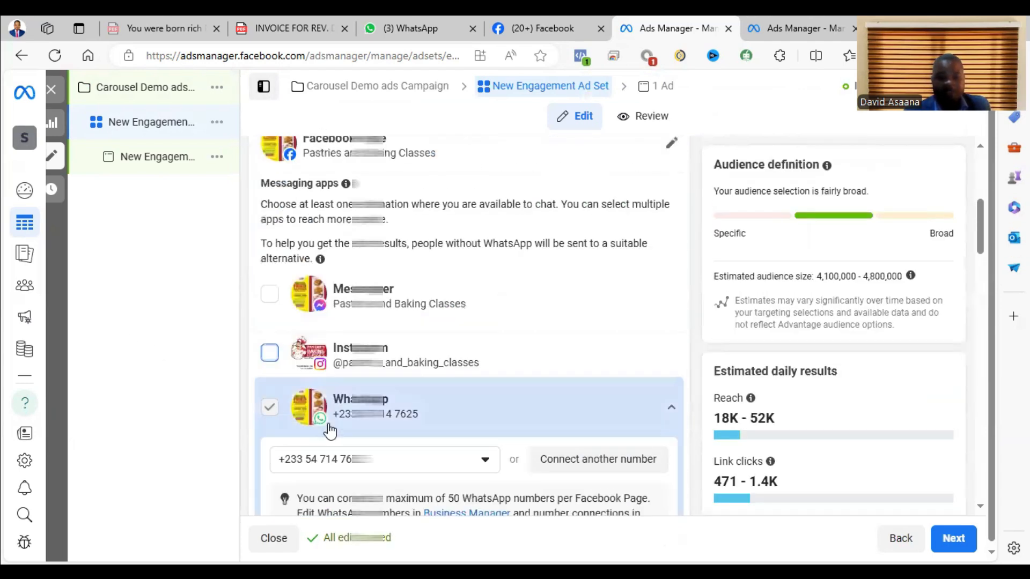
scroll(424, 413, down, 2)
scroll(407, 364, down, 8)
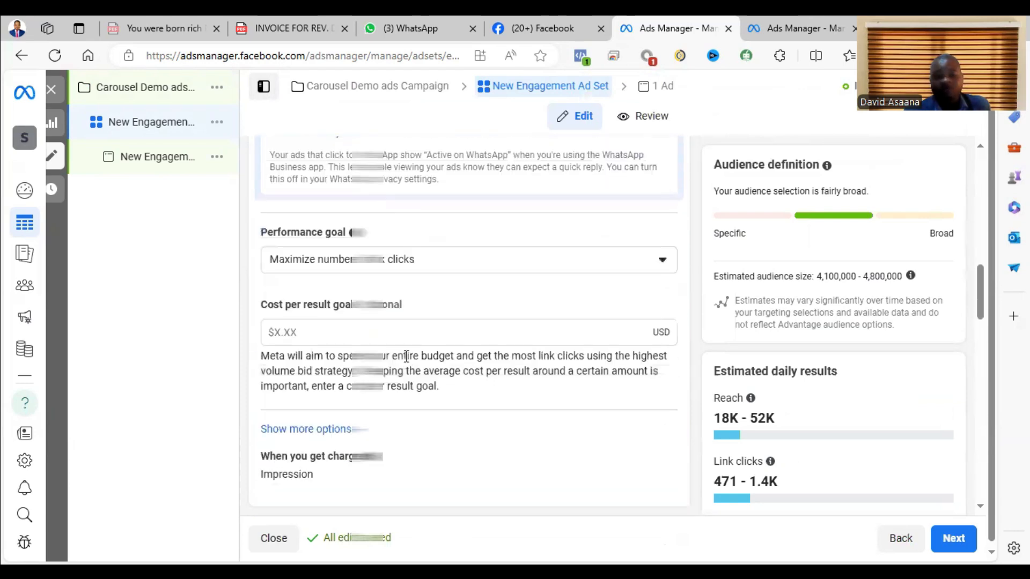
Set the ad set's performance goal to Maximize number of conversations
scroll(485, 345, down, 3)
scroll(483, 345, up, 4)
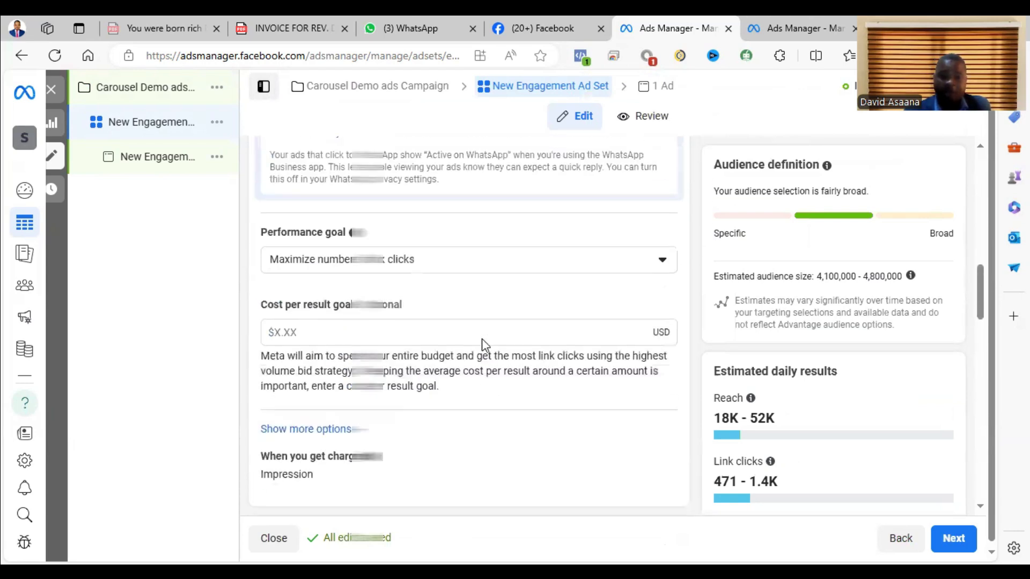
click(425, 262)
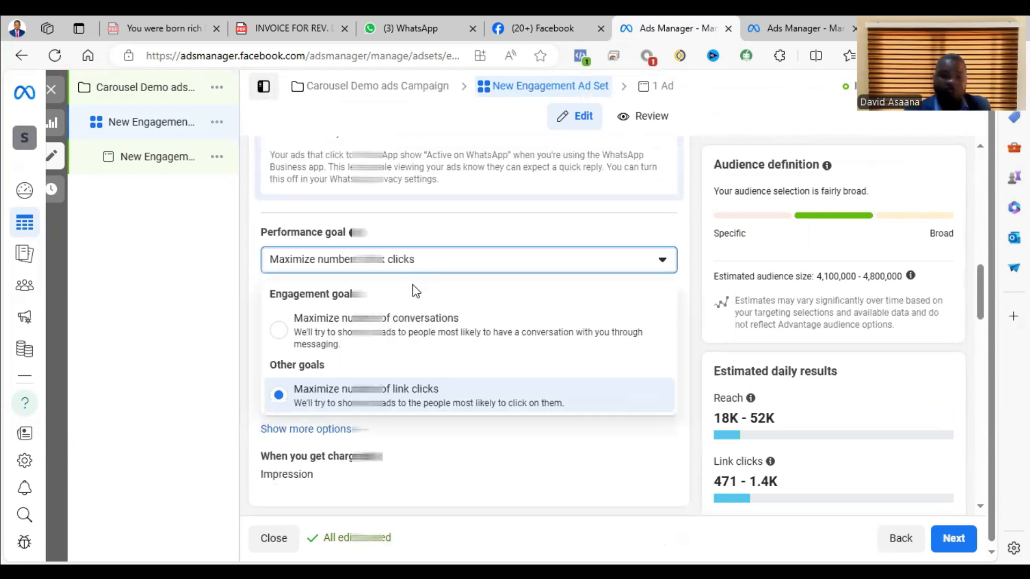
click(354, 329)
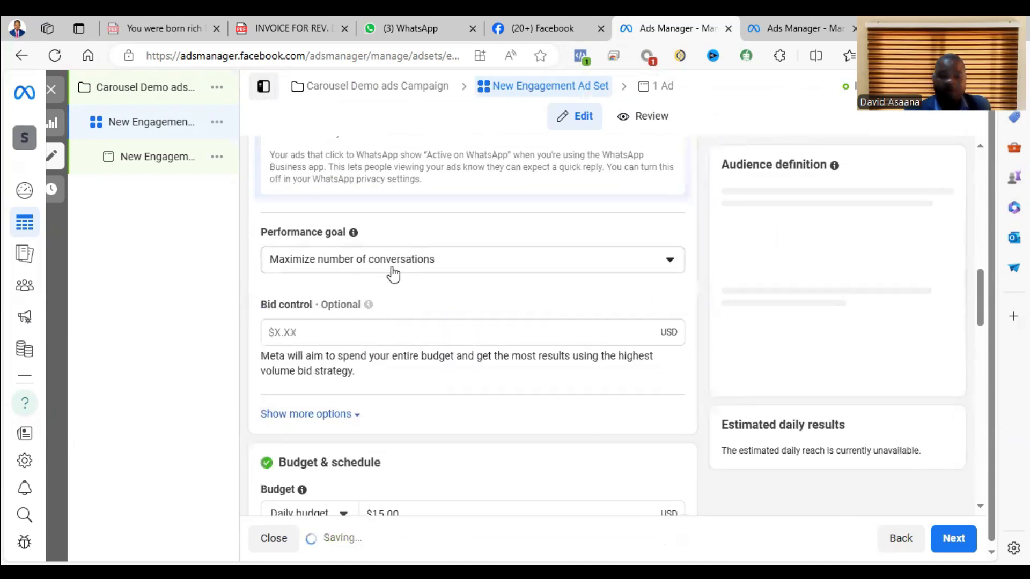
click(476, 260)
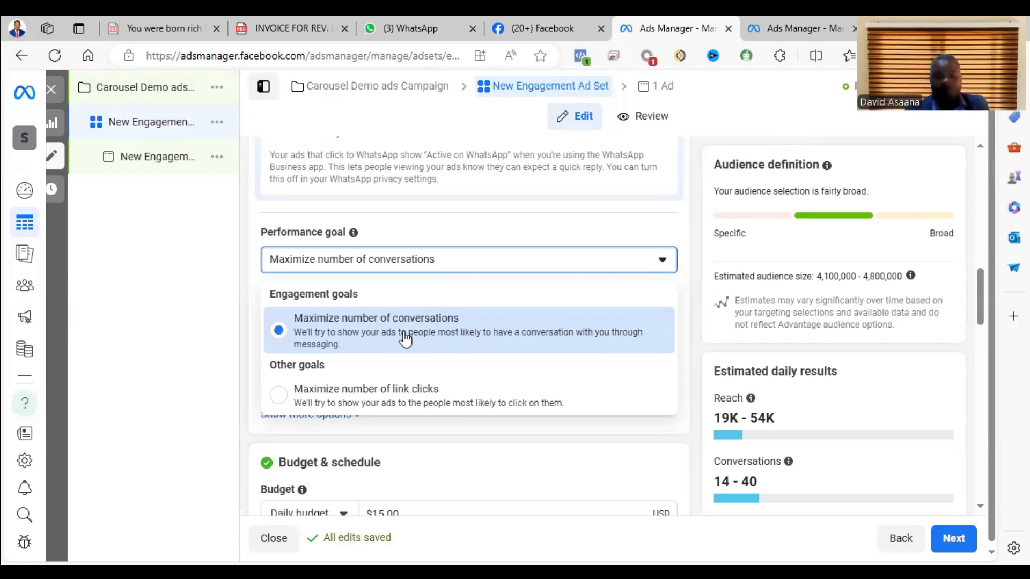
click(124, 321)
Set the ad set's daily budget to $5.00 and add an end date of 8/31/2024
scroll(480, 349, down, 4)
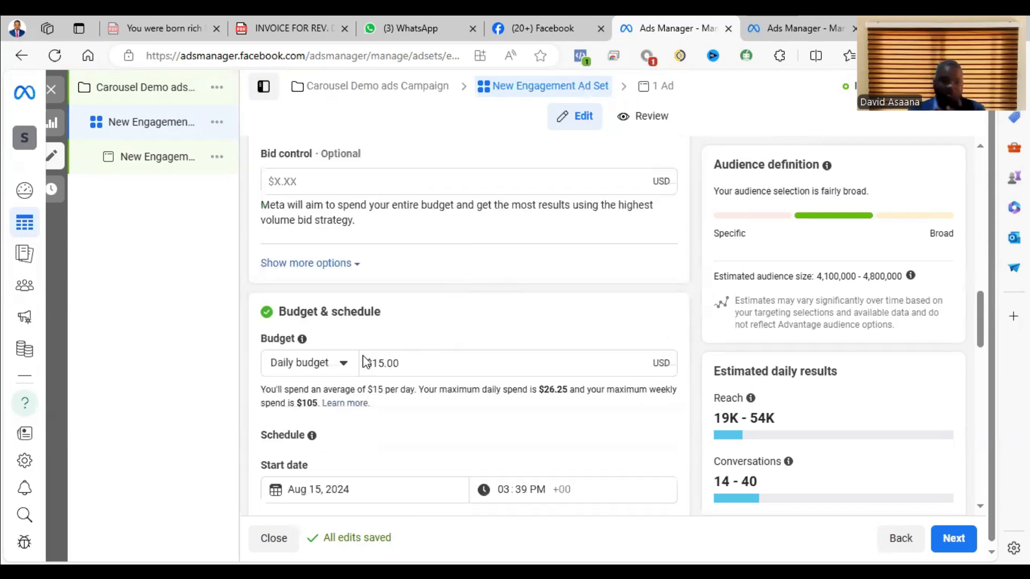
click(377, 363)
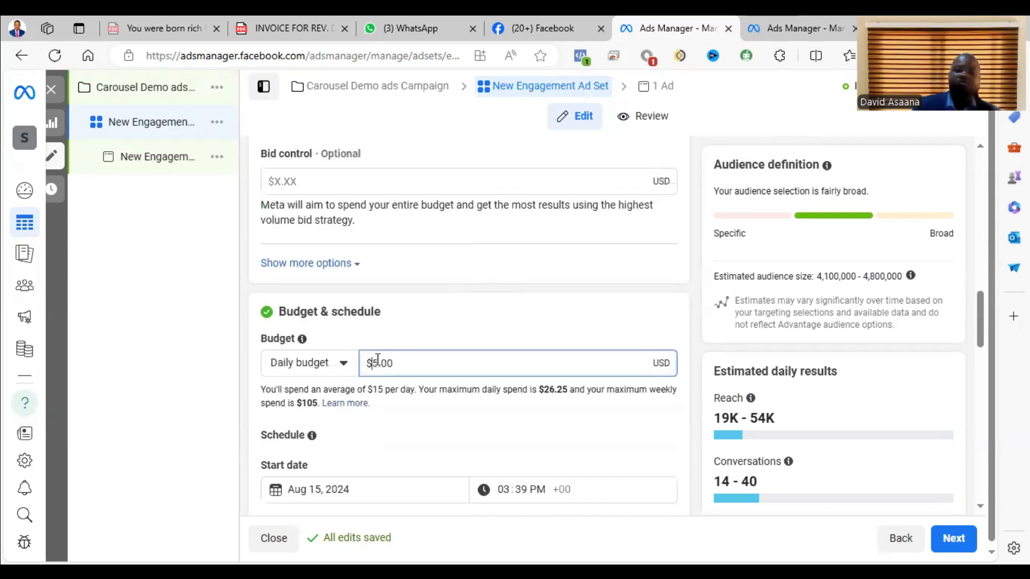
scroll(343, 354, down, 4)
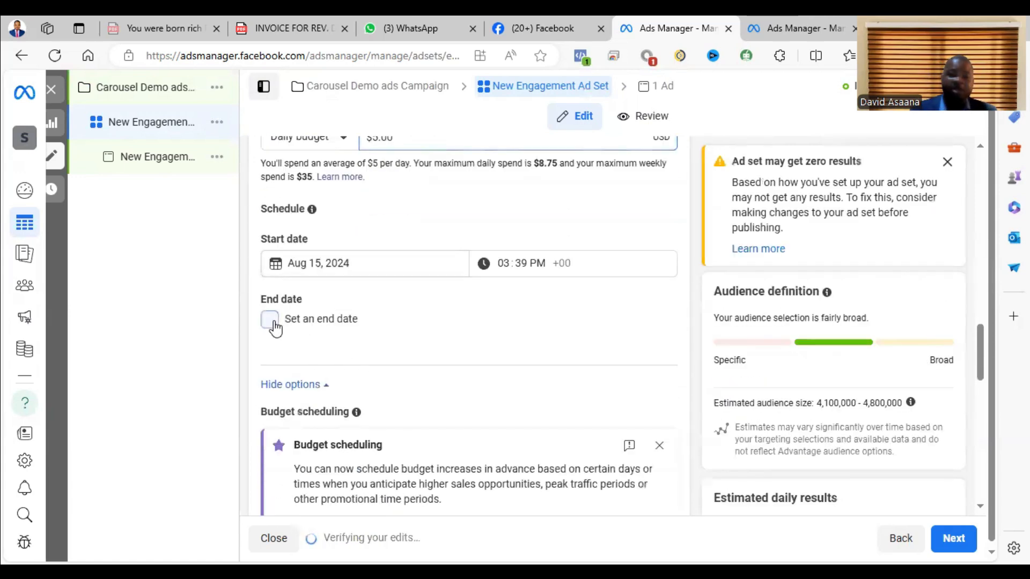
click(273, 322)
click(332, 354)
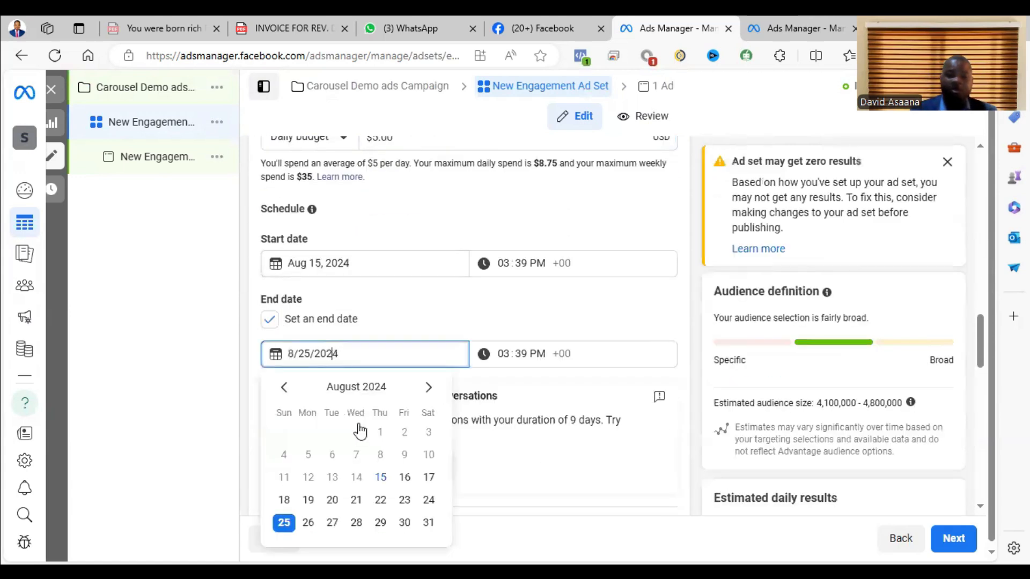
click(429, 523)
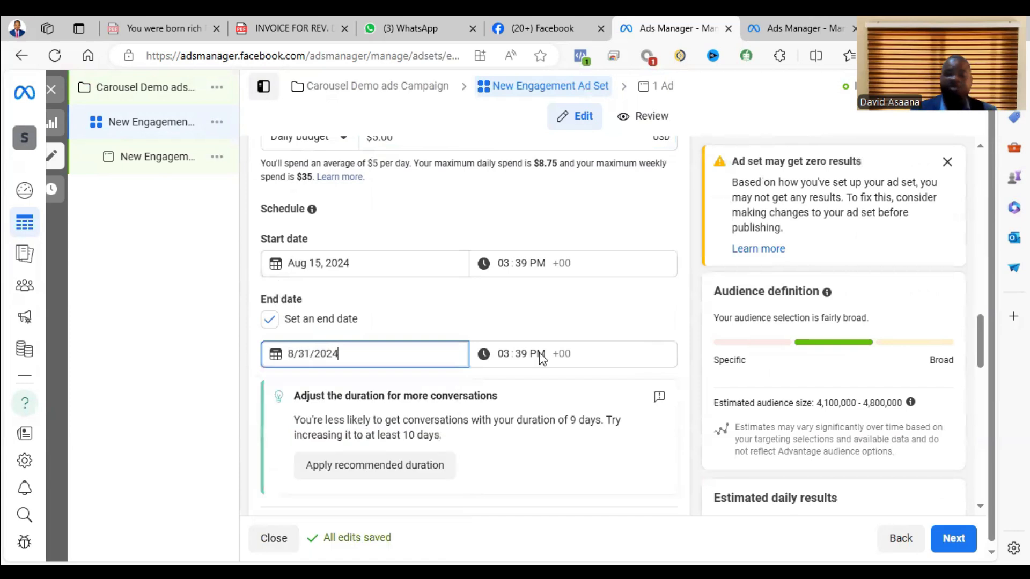
Switch the ad set from Advantage+ audience to the original audience options
scroll(534, 359, down, 5)
scroll(459, 350, up, 3)
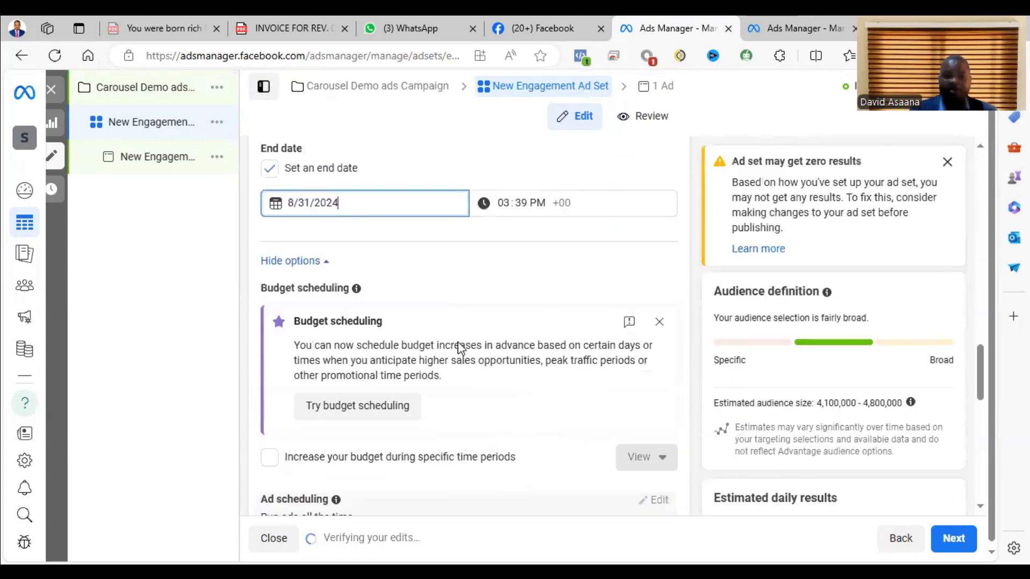
scroll(458, 347, down, 5)
scroll(365, 338, down, 3)
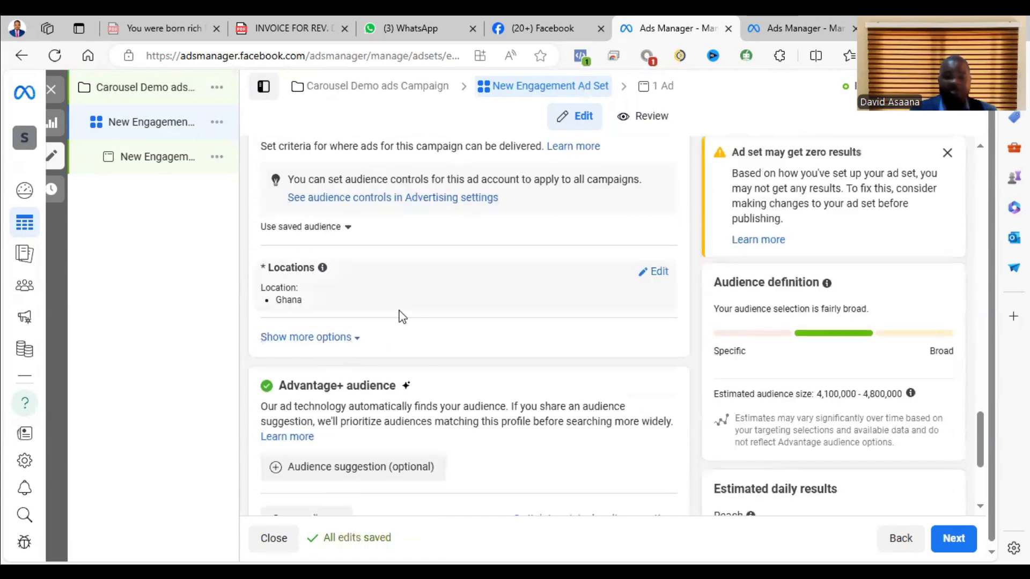
scroll(387, 287, up, 3)
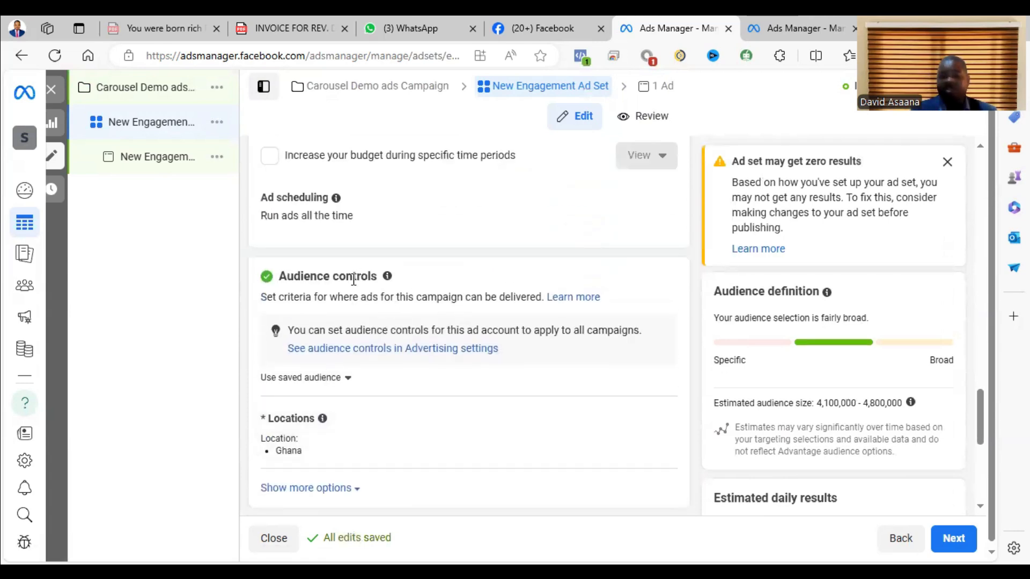
scroll(364, 276, down, 2)
mouse_move(322, 343)
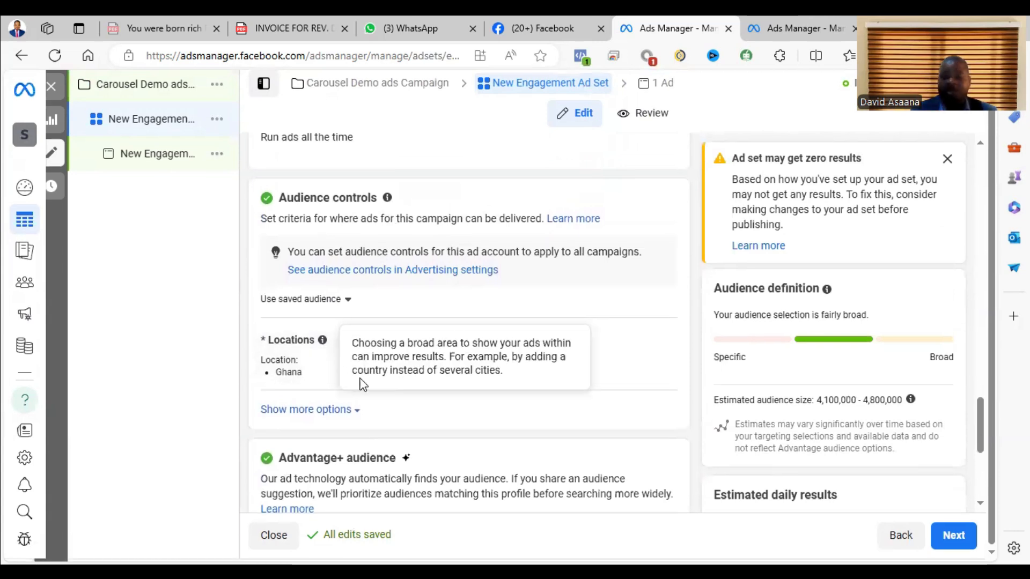
scroll(346, 467, down, 4)
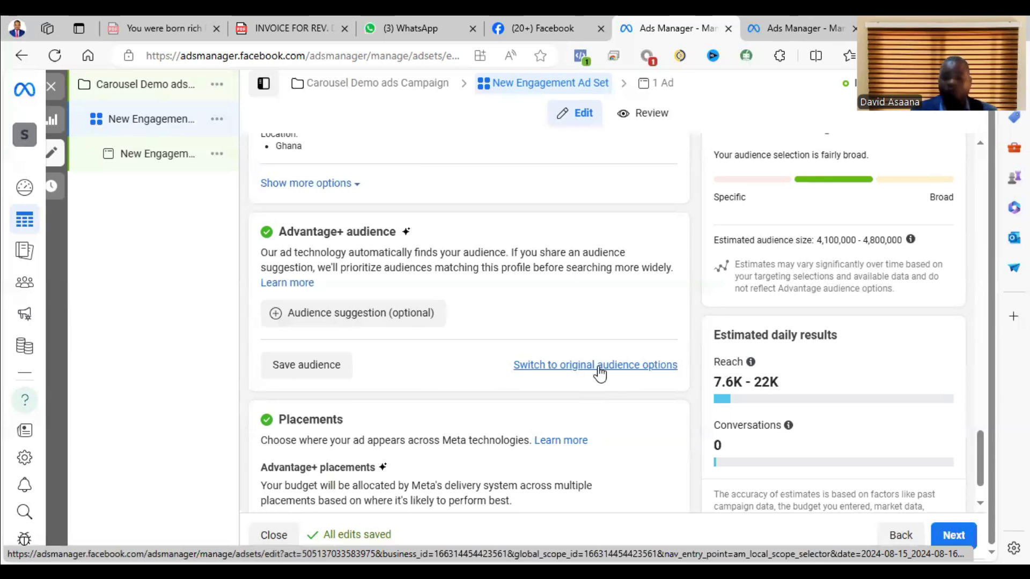
click(627, 367)
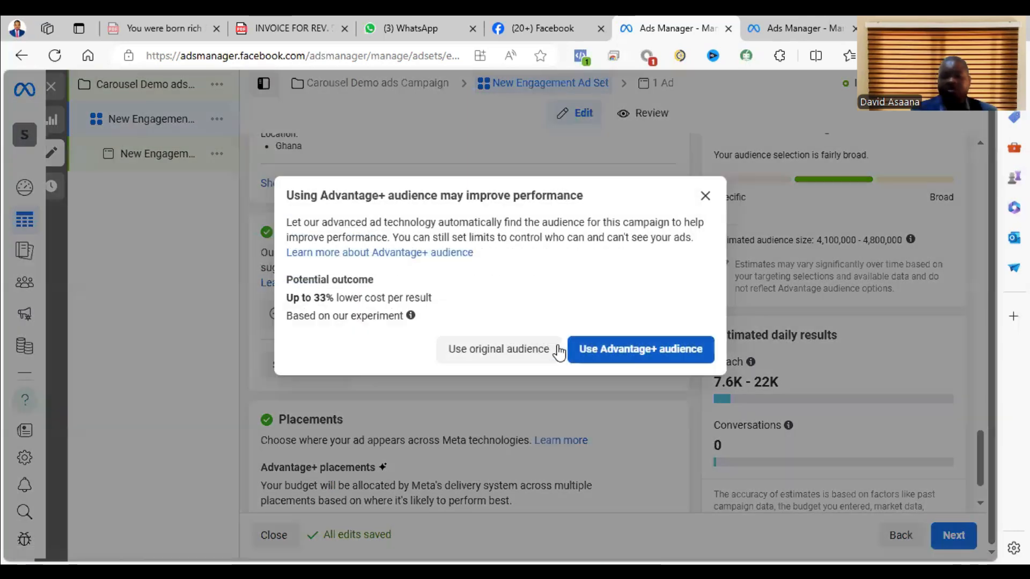
click(537, 354)
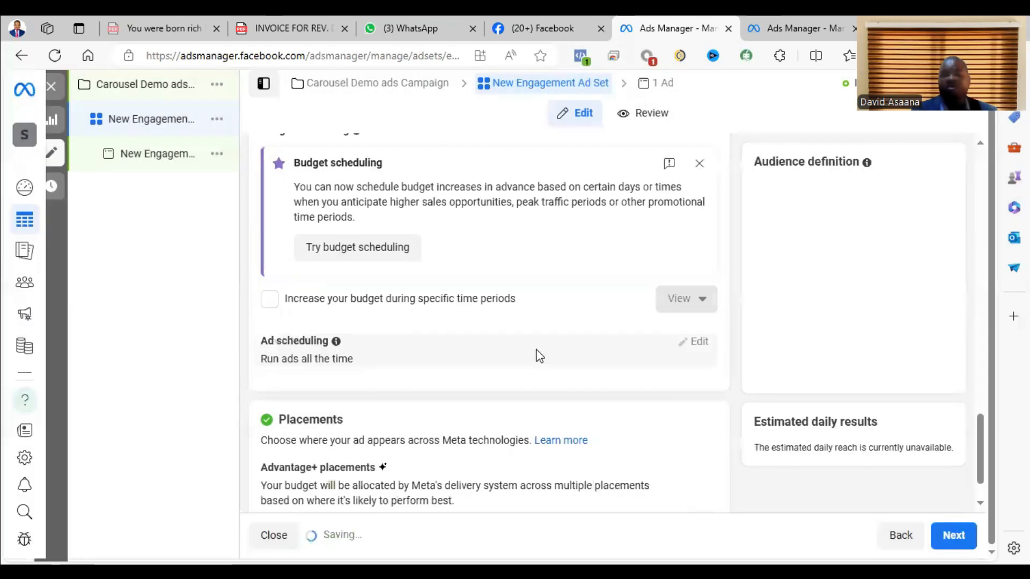
Examine the original audience options, including custom audiences, locations, age, gender, detailed targeting and languages
scroll(488, 335, down, 2)
scroll(489, 332, up, 5)
scroll(489, 331, down, 8)
scroll(413, 321, down, 5)
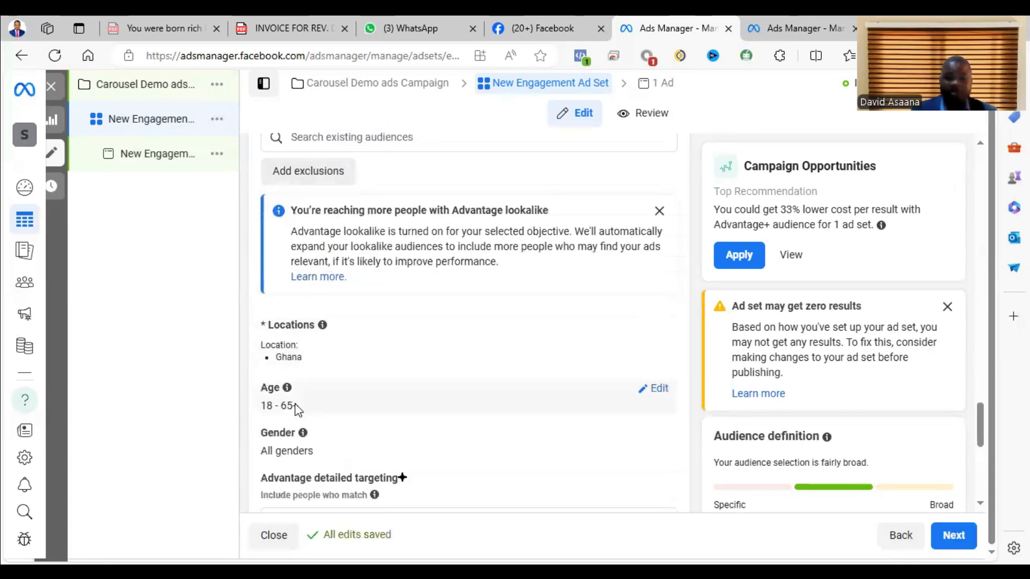
scroll(354, 421, down, 1)
mouse_move(303, 357)
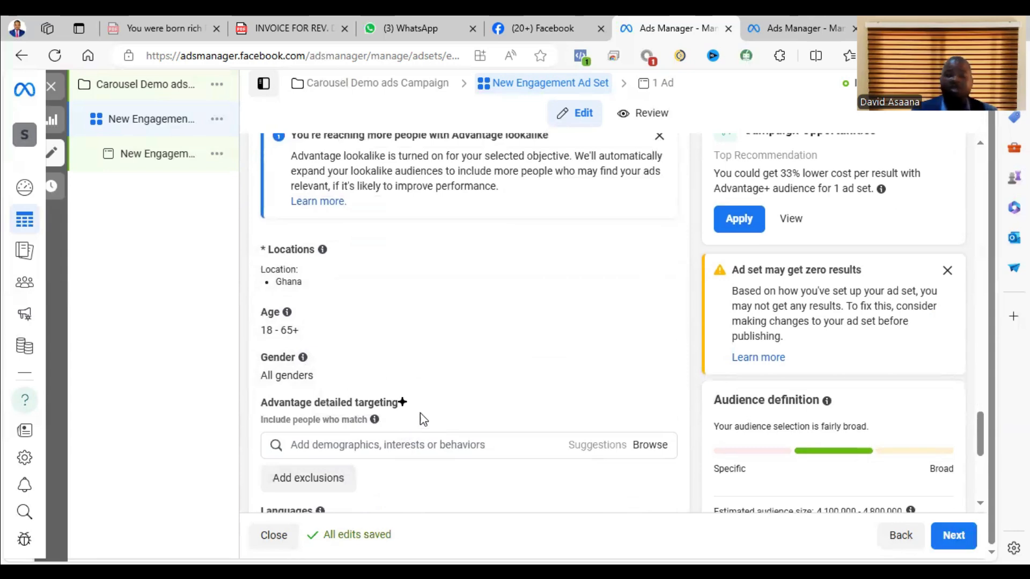
scroll(440, 375, up, 1)
scroll(441, 375, down, 1)
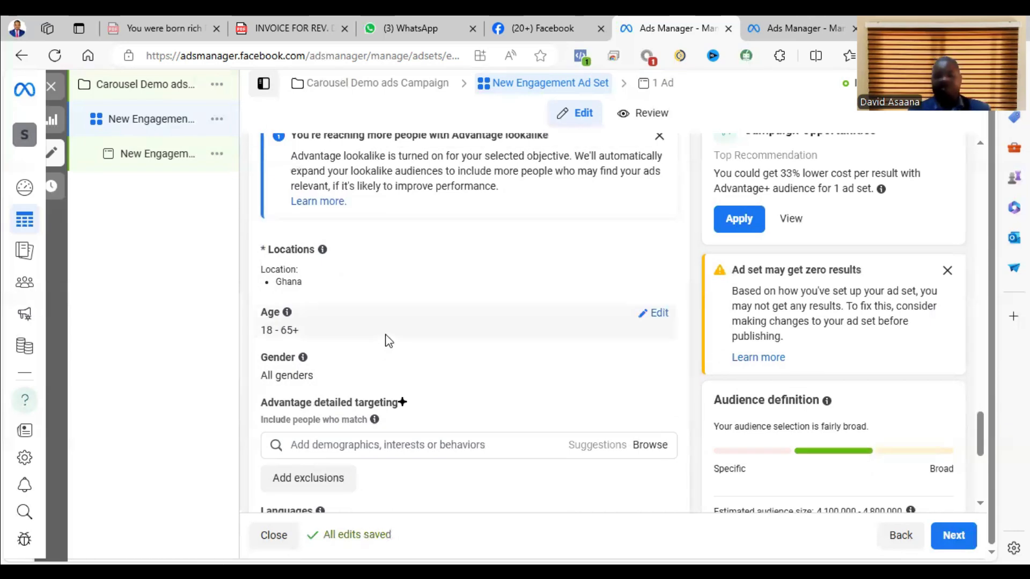
scroll(396, 332, down, 4)
scroll(325, 295, up, 5)
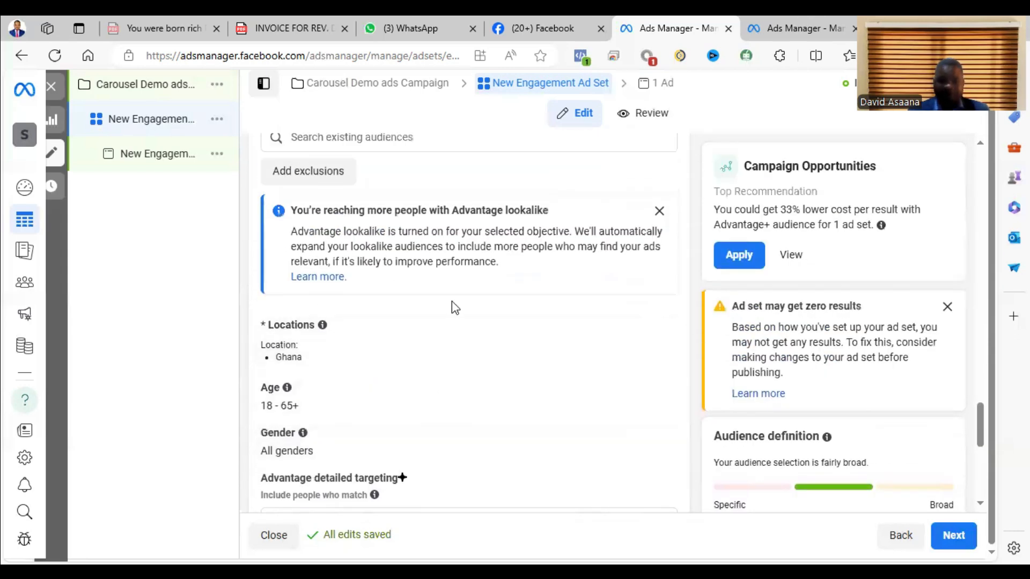
scroll(409, 460, down, 4)
scroll(366, 411, down, 2)
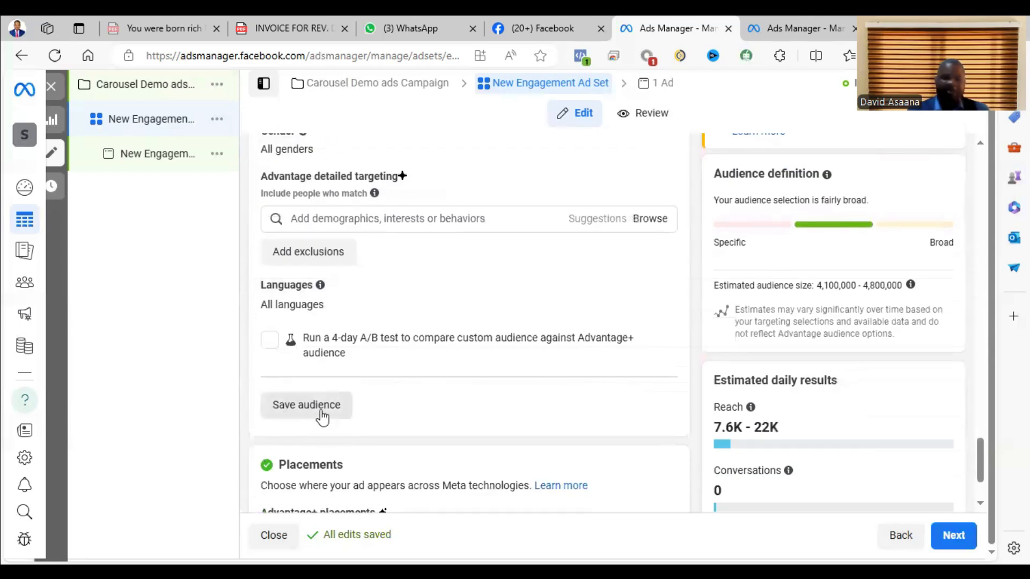
scroll(384, 346, up, 4)
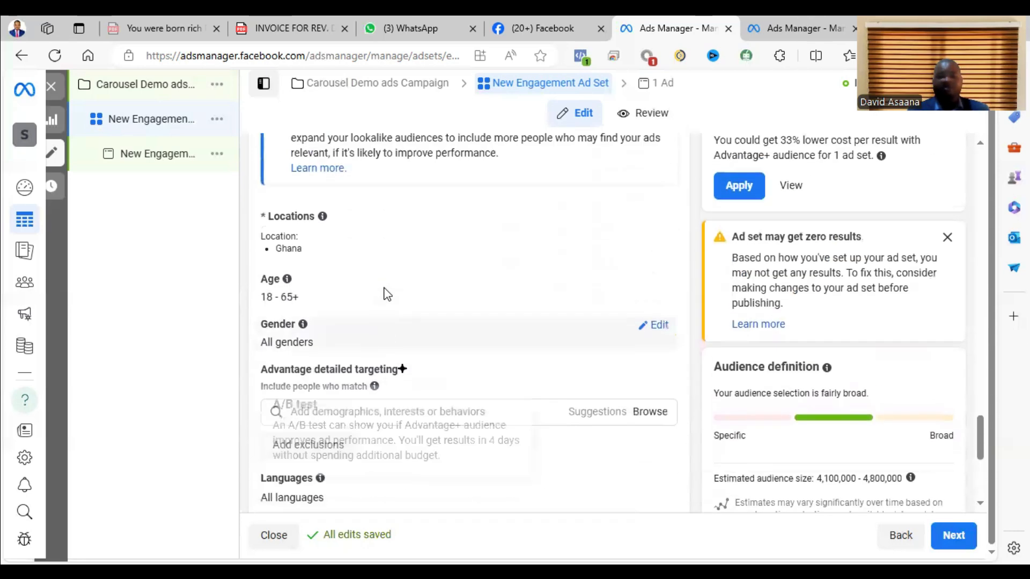
Apply the saved audience DRINKS TRAINING to the ad set
scroll(387, 294, up, 5)
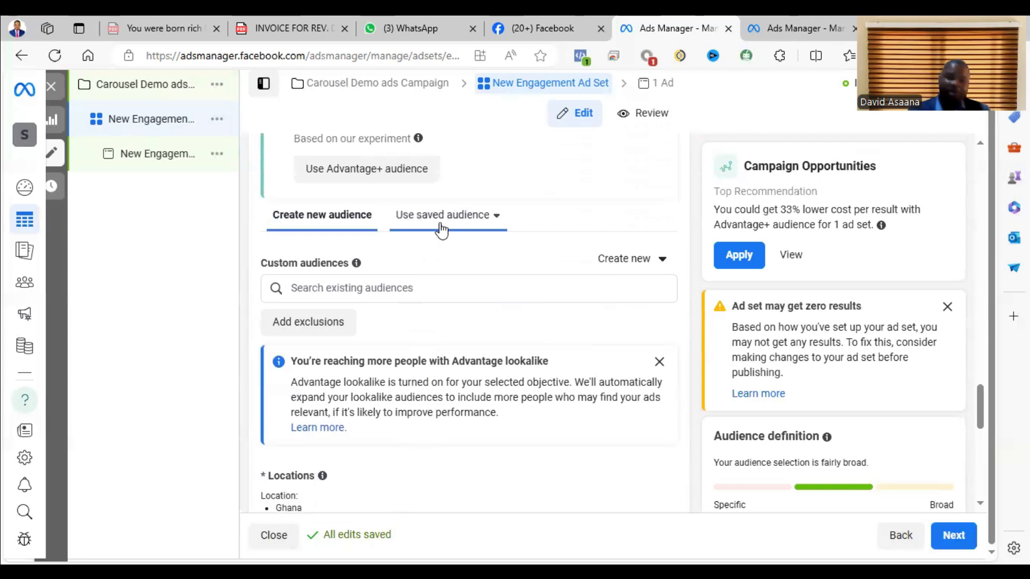
click(440, 230)
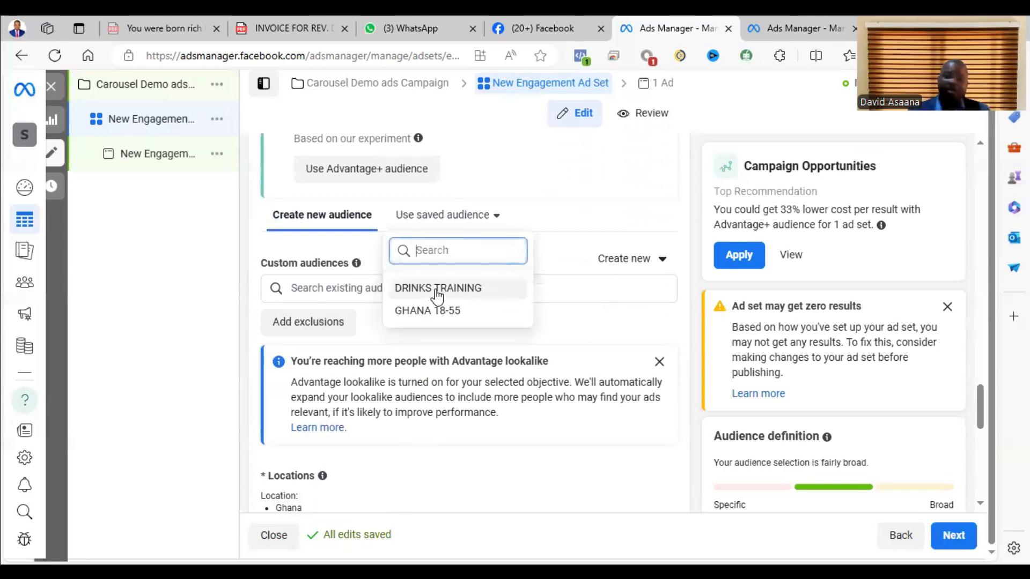
click(456, 292)
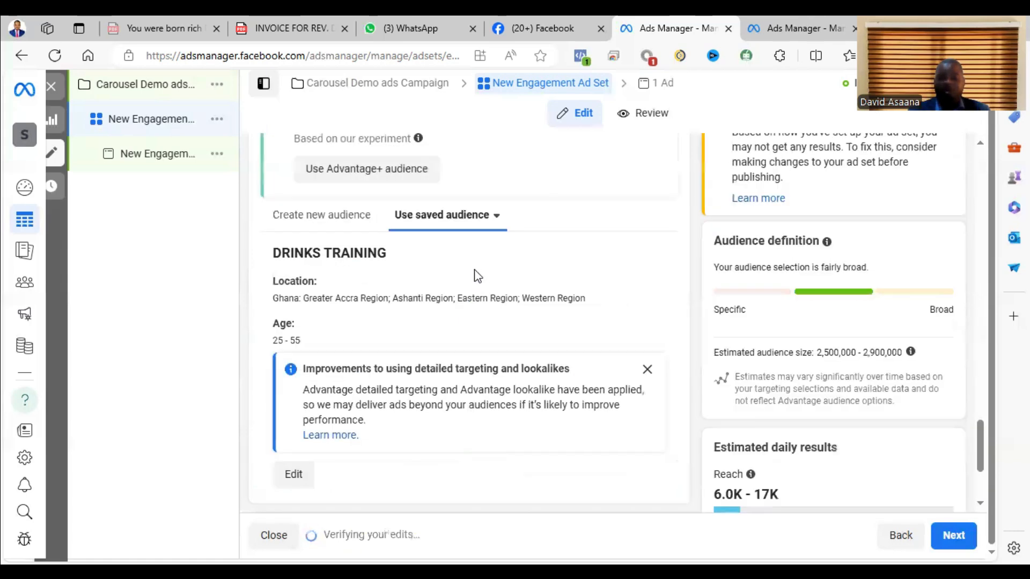
Change the ad set to manual placements and clear the Audience Network and Messenger platforms
scroll(478, 276, down, 3)
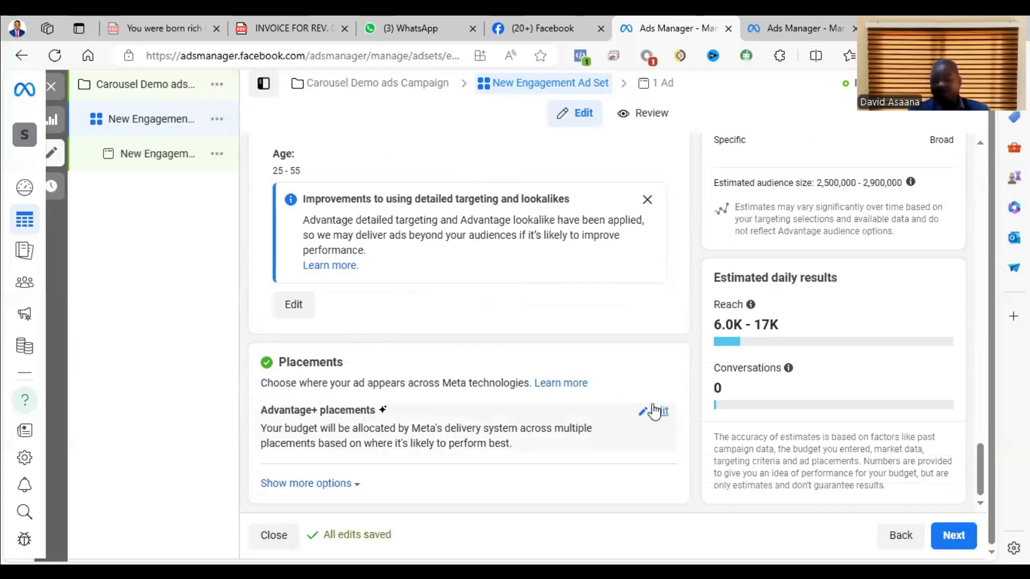
click(654, 412)
scroll(654, 412, down, 1)
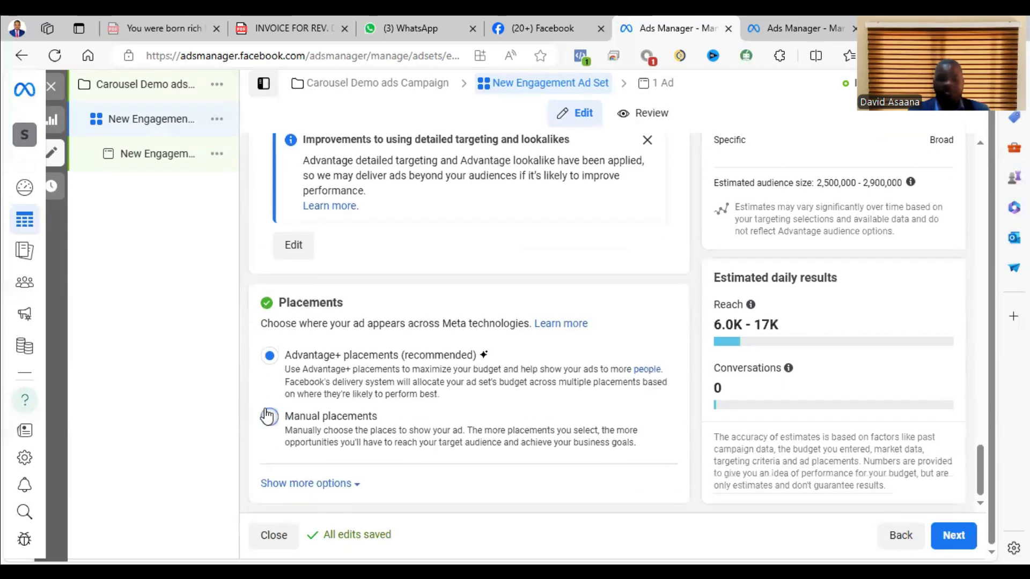
click(269, 416)
scroll(485, 379, down, 4)
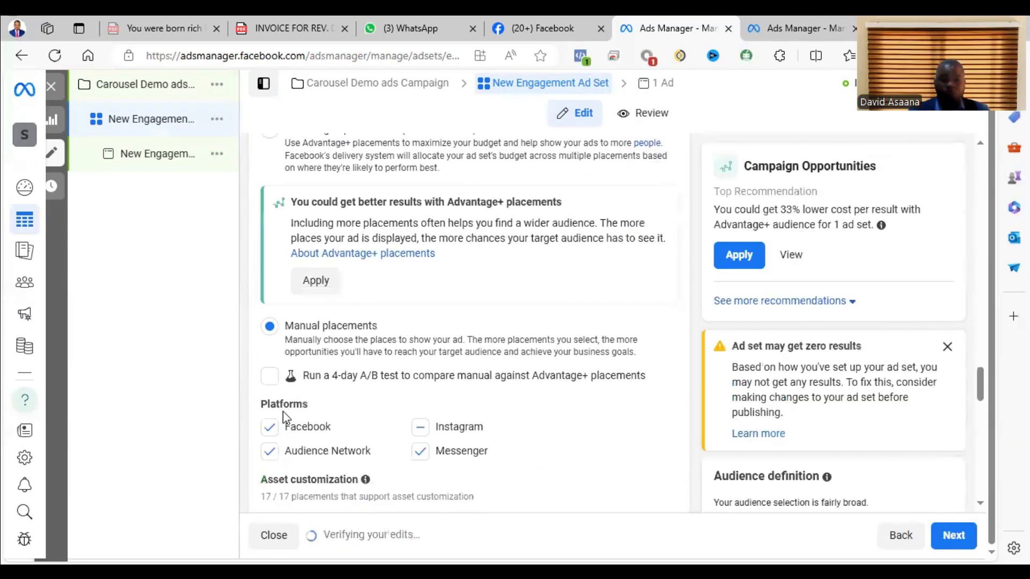
click(421, 452)
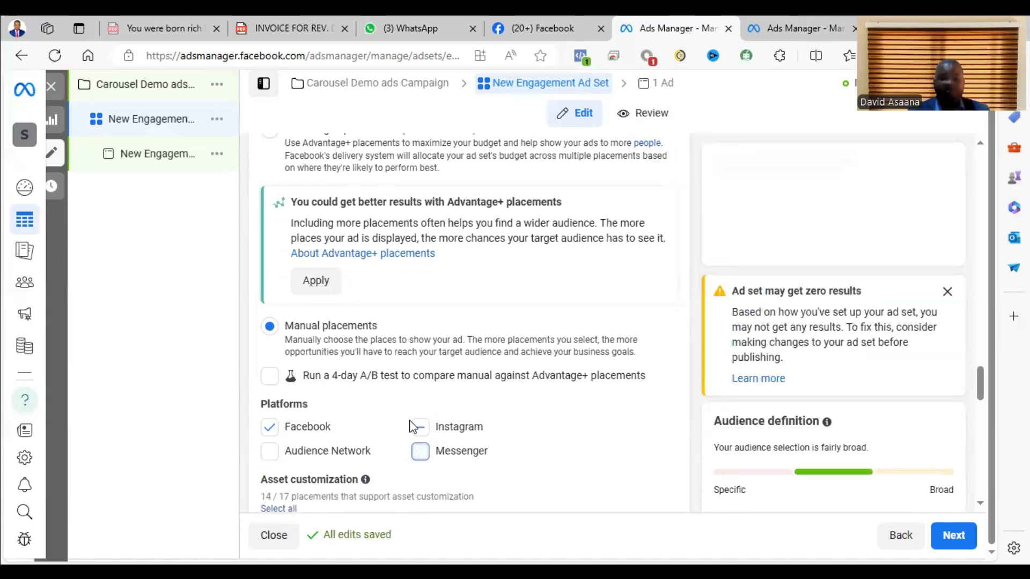
Review the list of manual placements down to apps and sites, and continue to the ad's settings
scroll(421, 465, down, 3)
scroll(422, 466, down, 4)
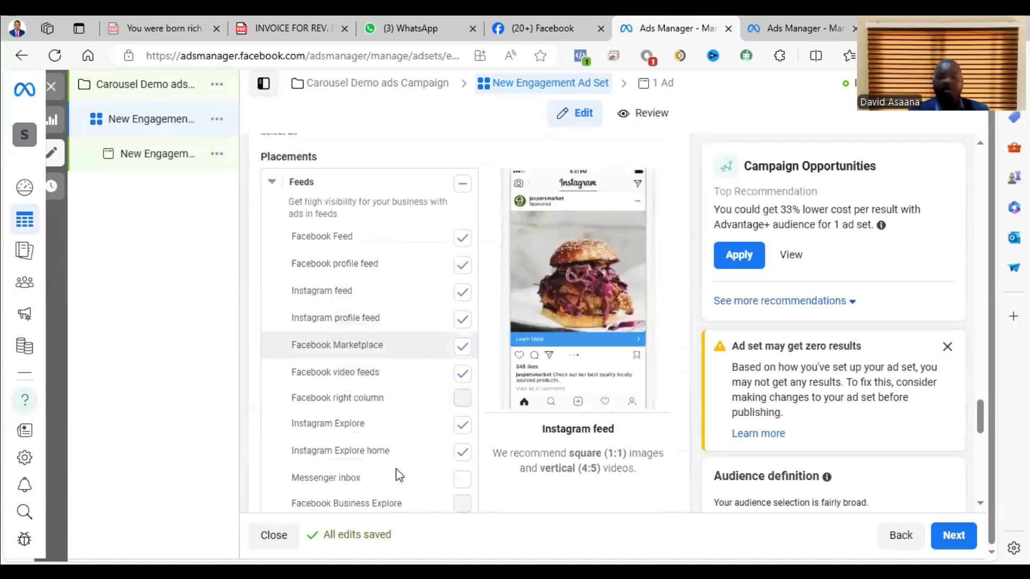
scroll(455, 263, down, 13)
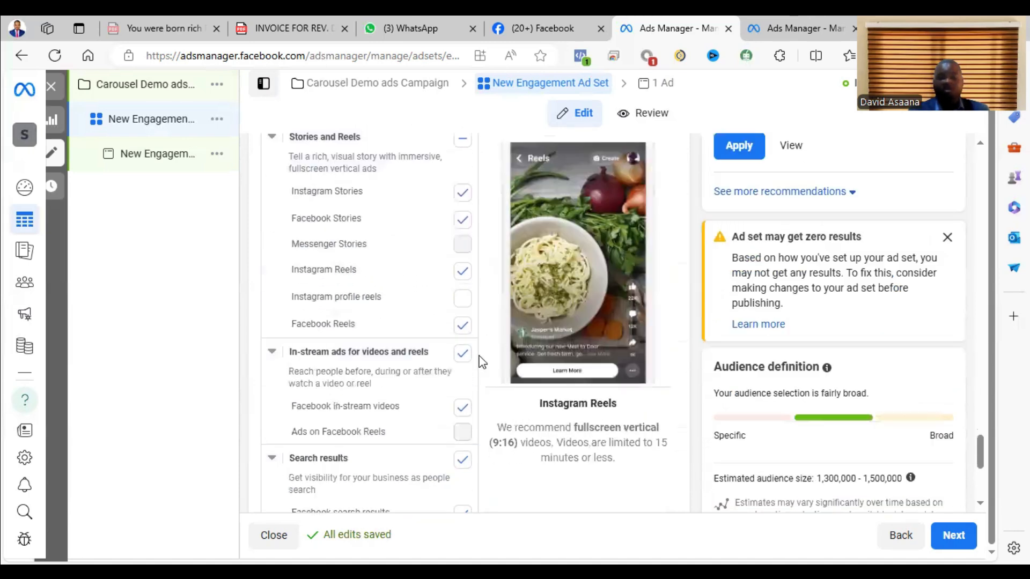
scroll(427, 403, down, 2)
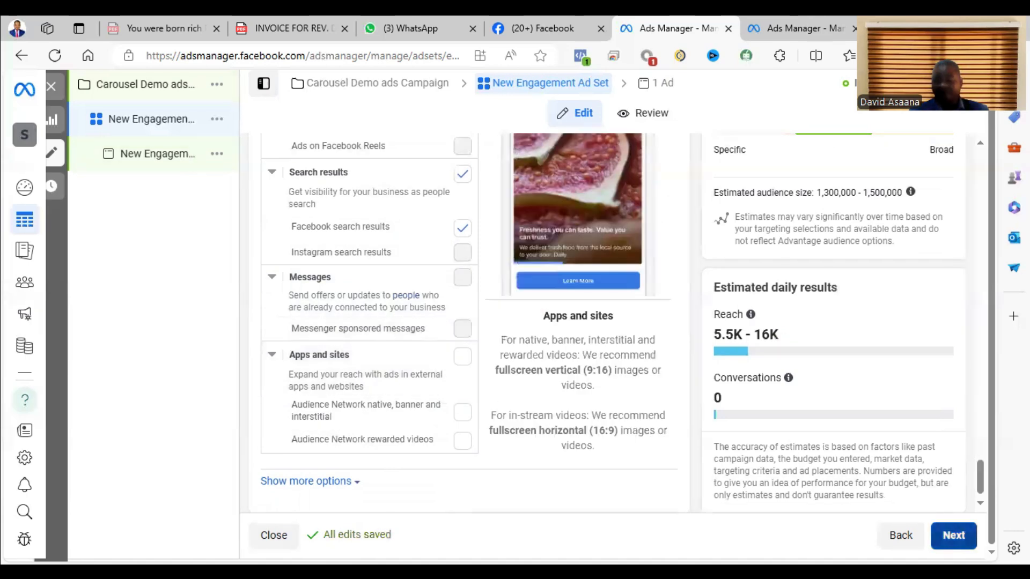
click(954, 535)
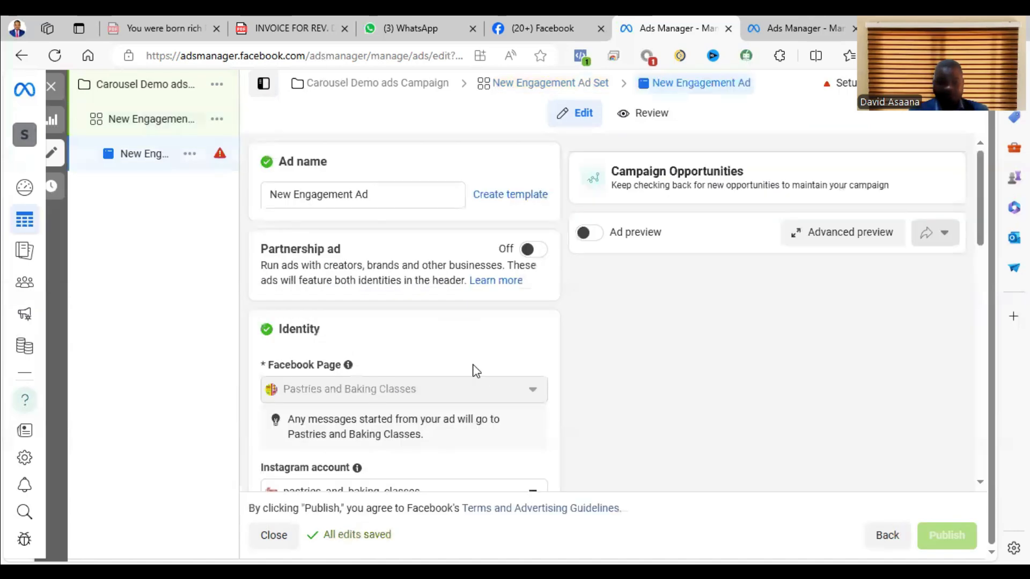
Set the ad's format to Carousel in the ad setup
scroll(386, 247, down, 3)
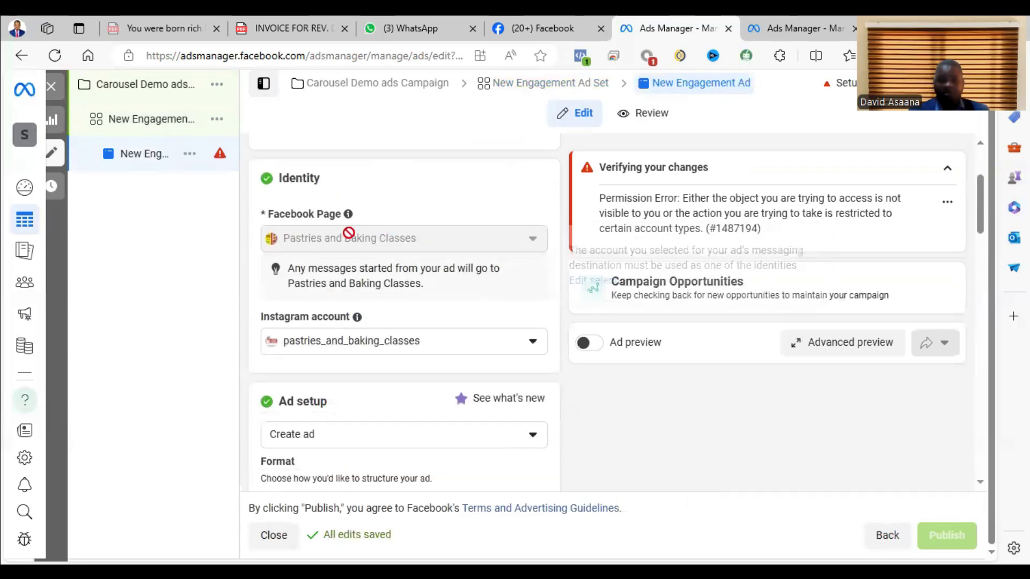
scroll(365, 275, down, 3)
scroll(364, 274, down, 3)
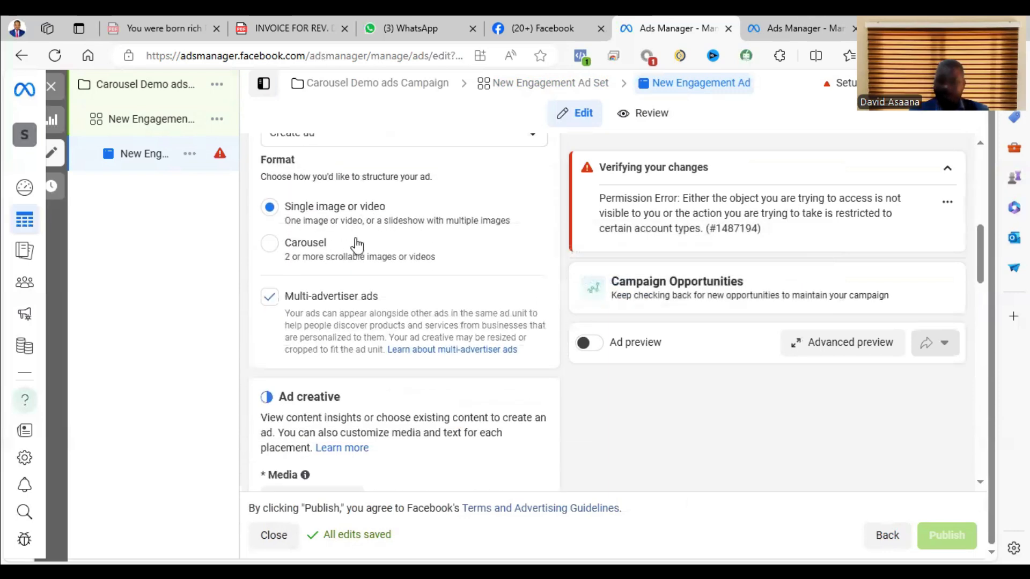
scroll(359, 242, up, 2)
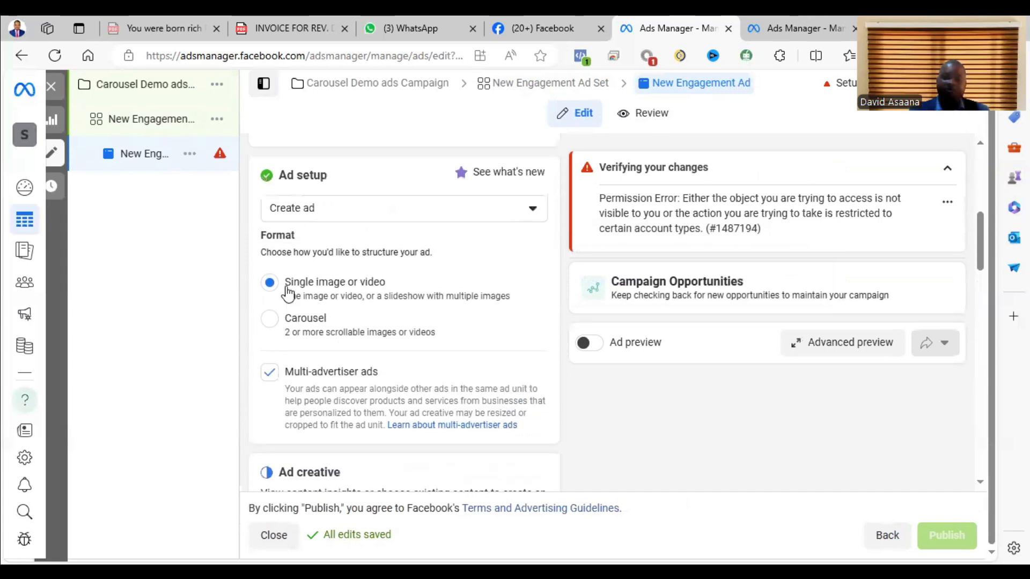
click(270, 320)
Browse the image card library's Page source and its list of Facebook Pages, and close the library without selecting an image
scroll(330, 343, down, 5)
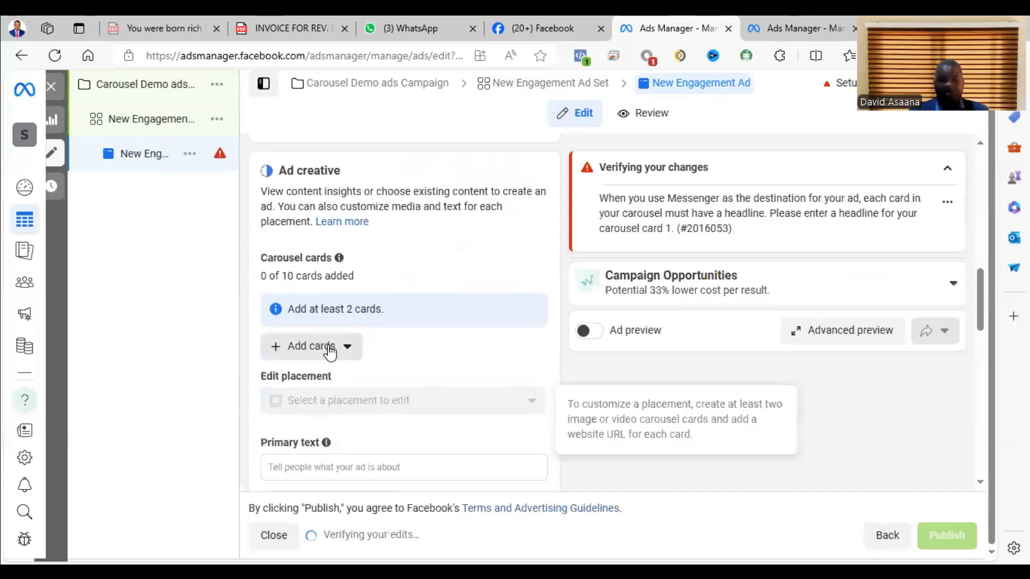
click(328, 347)
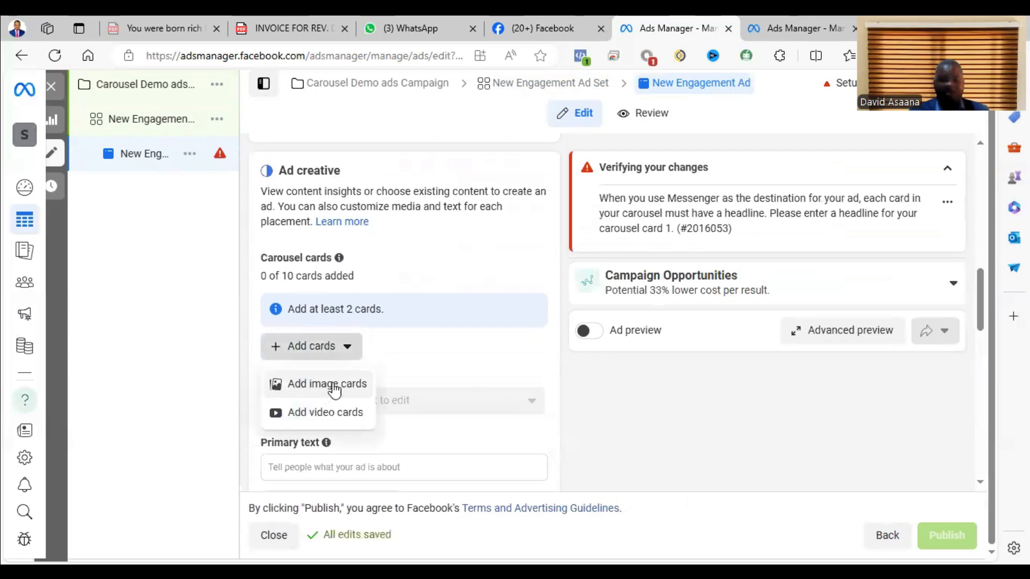
click(328, 384)
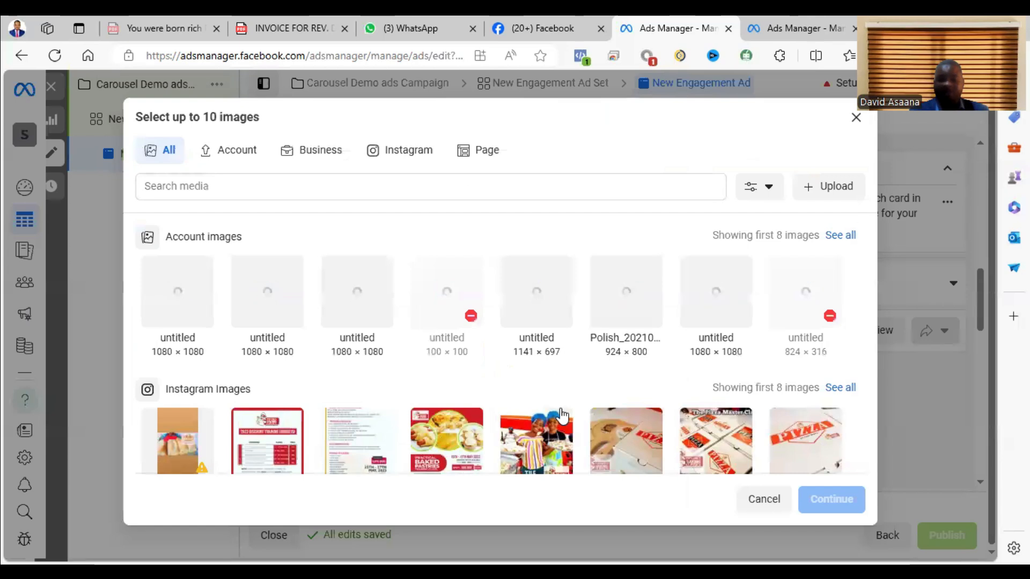
click(486, 155)
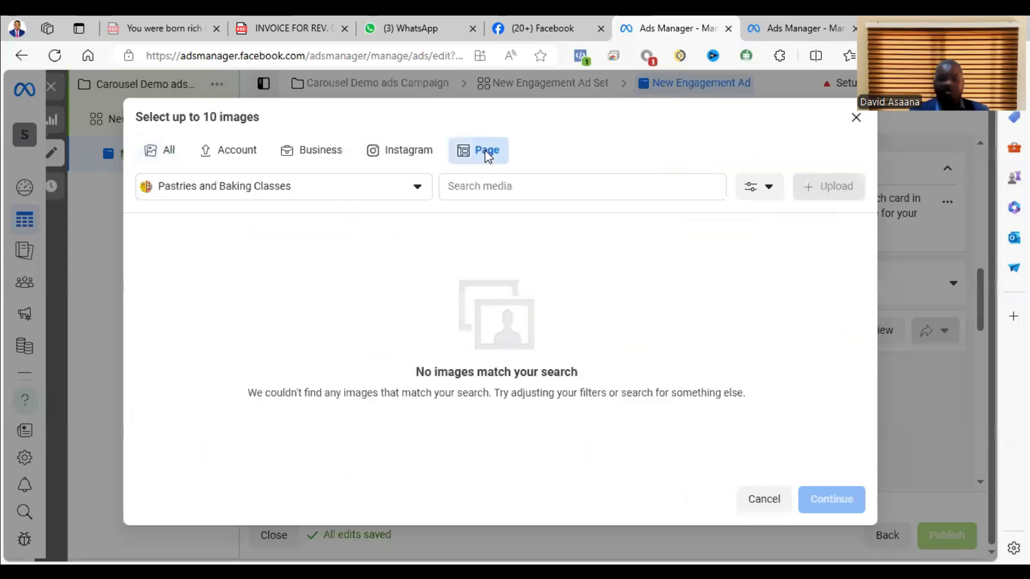
click(171, 150)
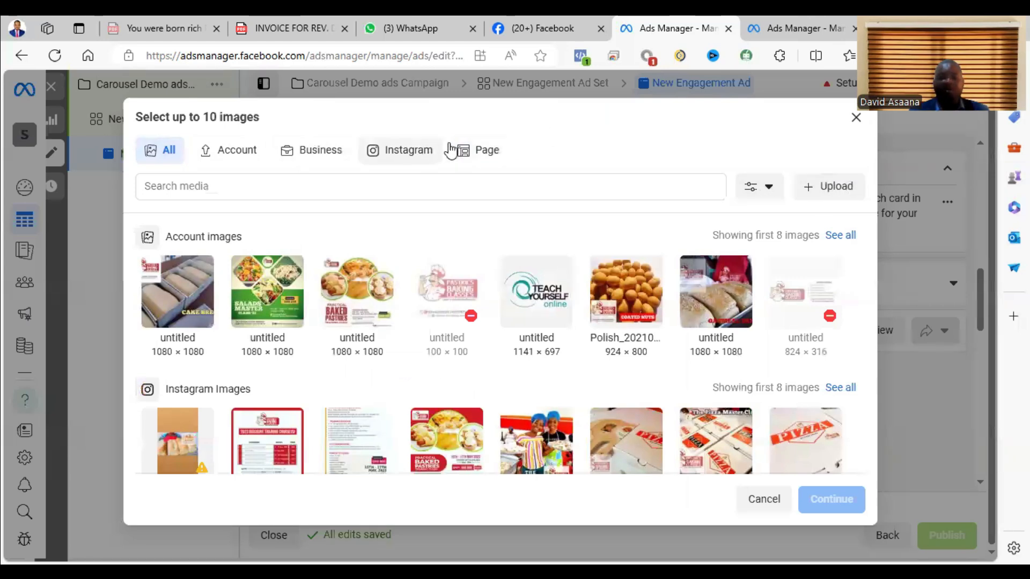
click(479, 151)
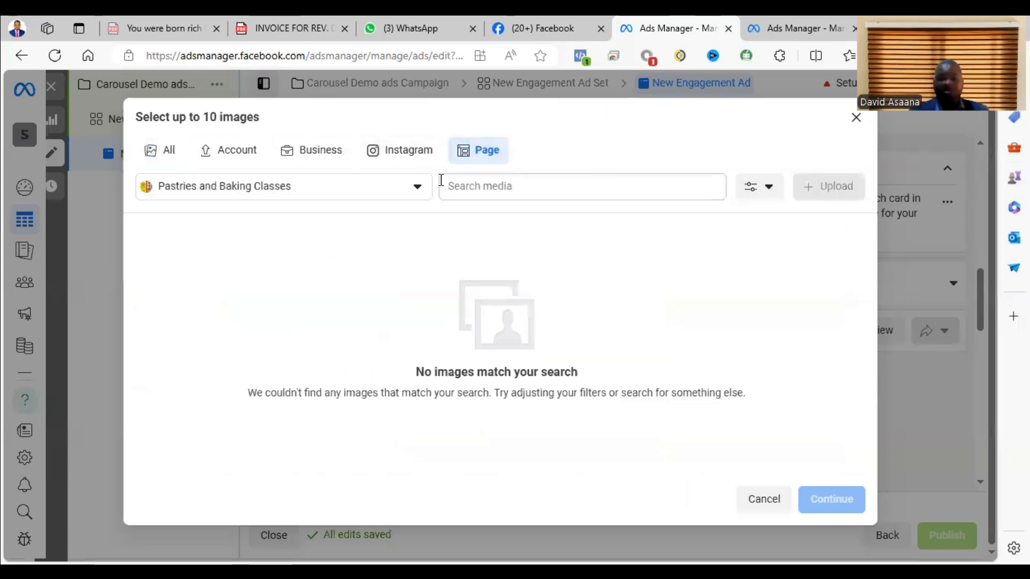
click(348, 194)
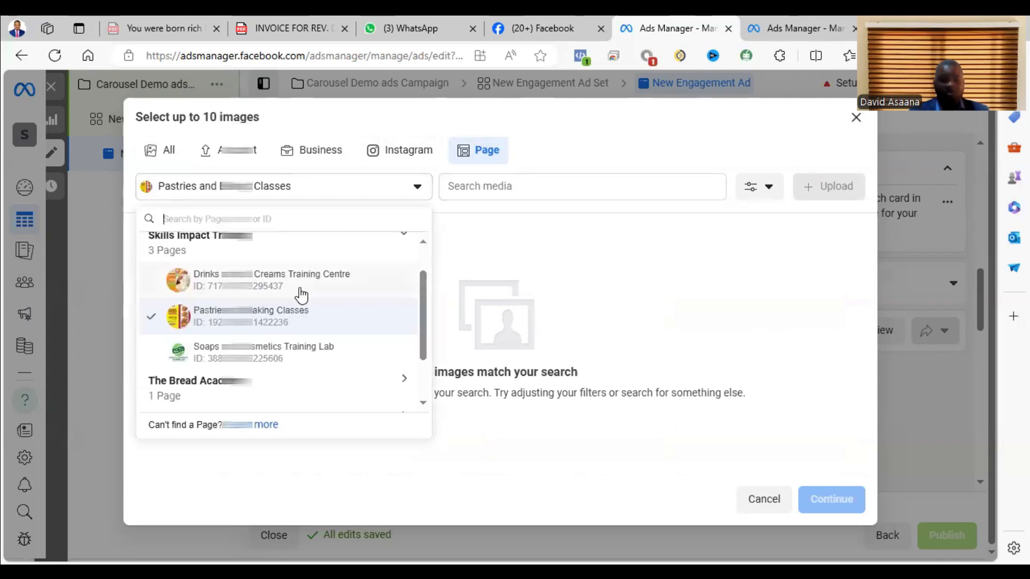
scroll(315, 322, up, 1)
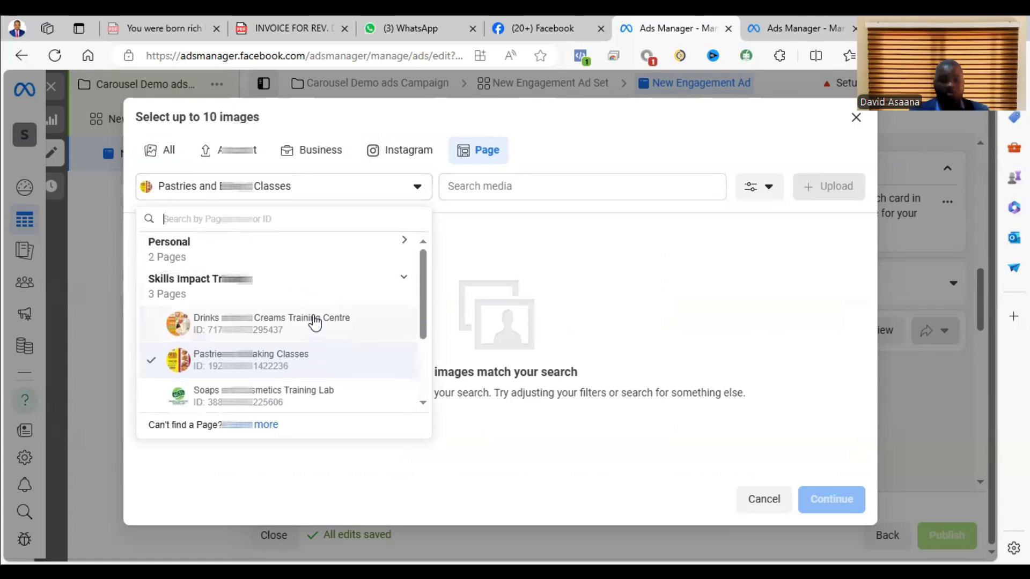
click(560, 249)
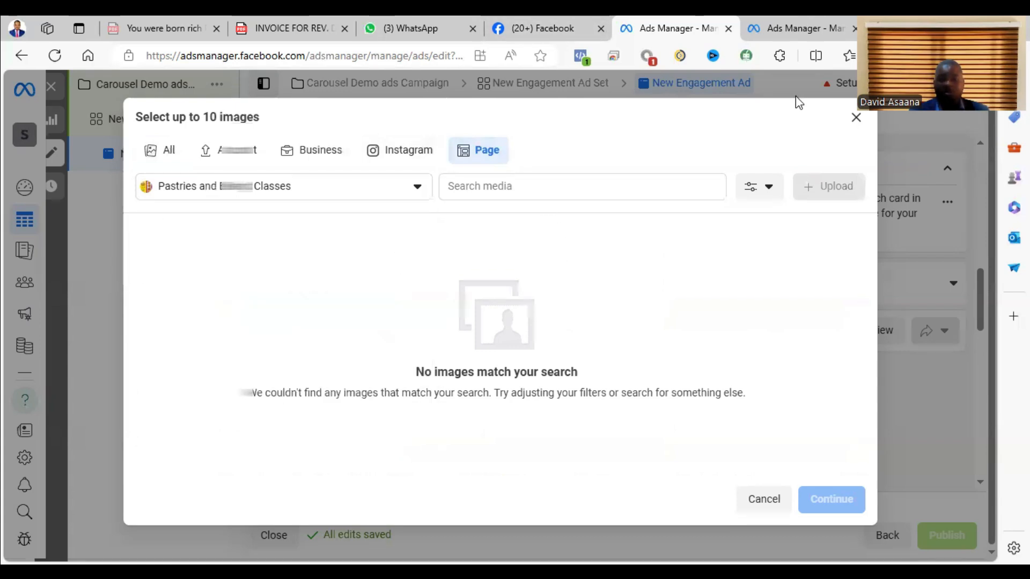
click(848, 116)
Check the Facebook Page choices in the ad set's conversion settings without changing the selected Page
click(166, 121)
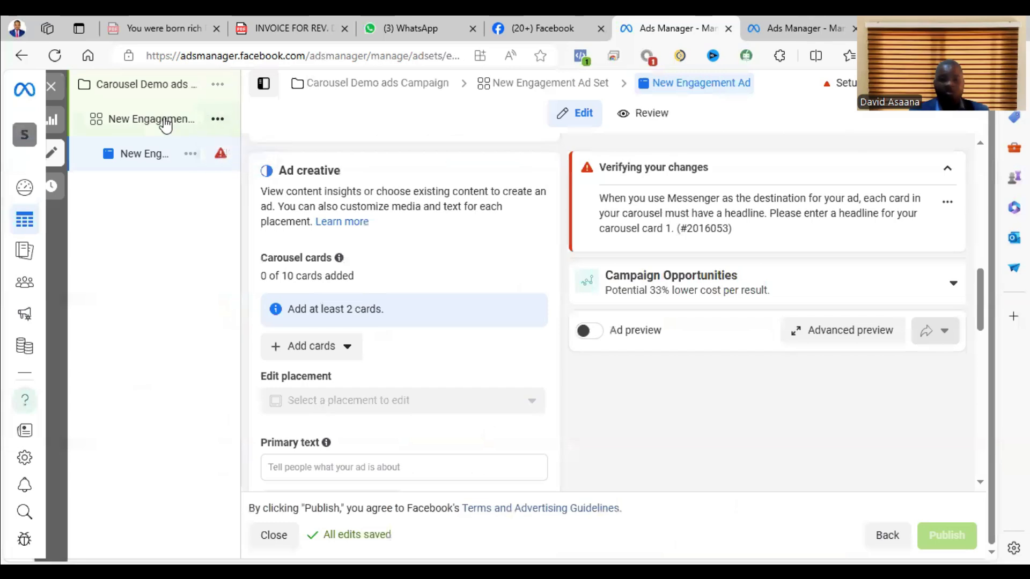
scroll(432, 299, down, 3)
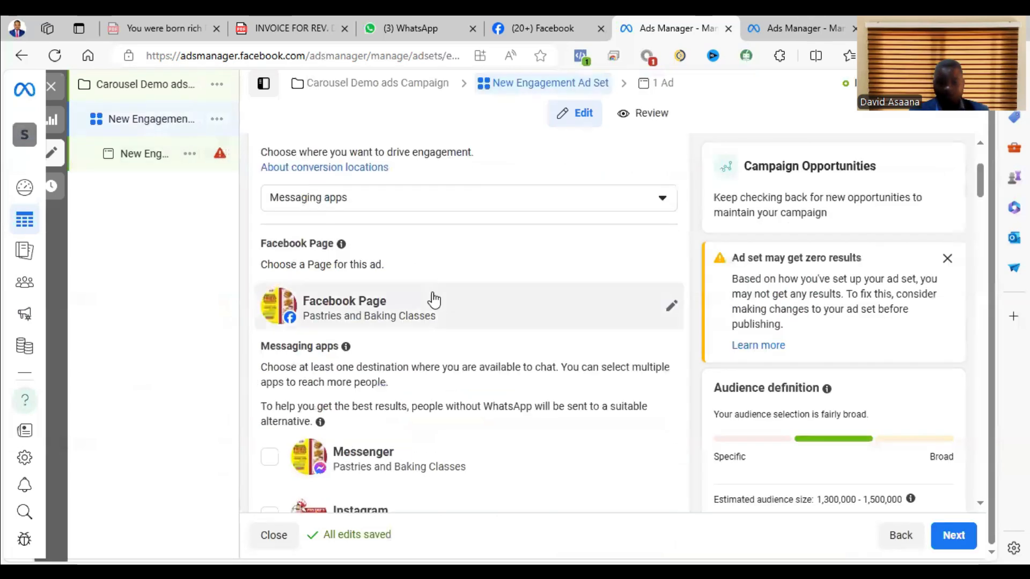
click(465, 303)
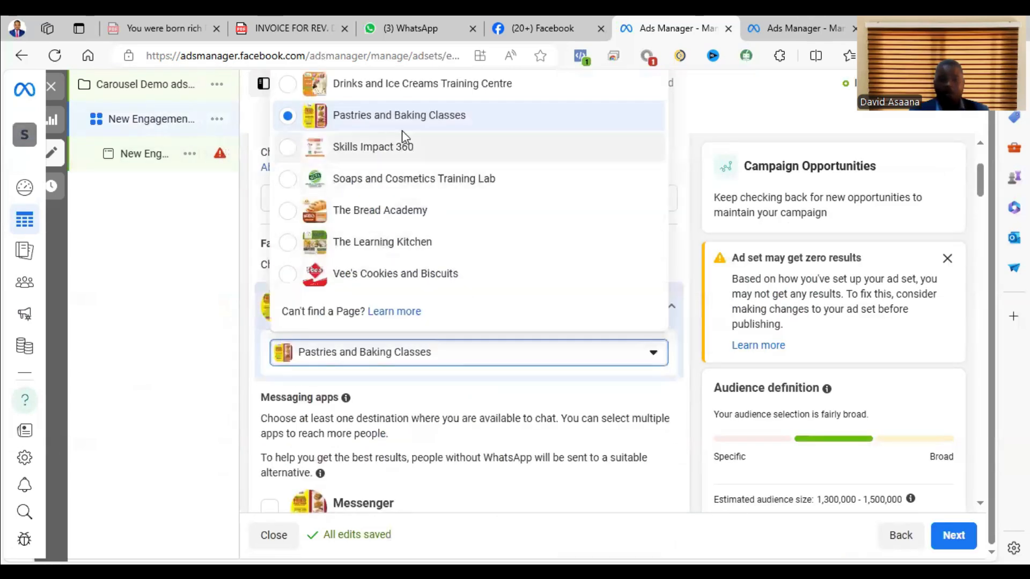
click(187, 265)
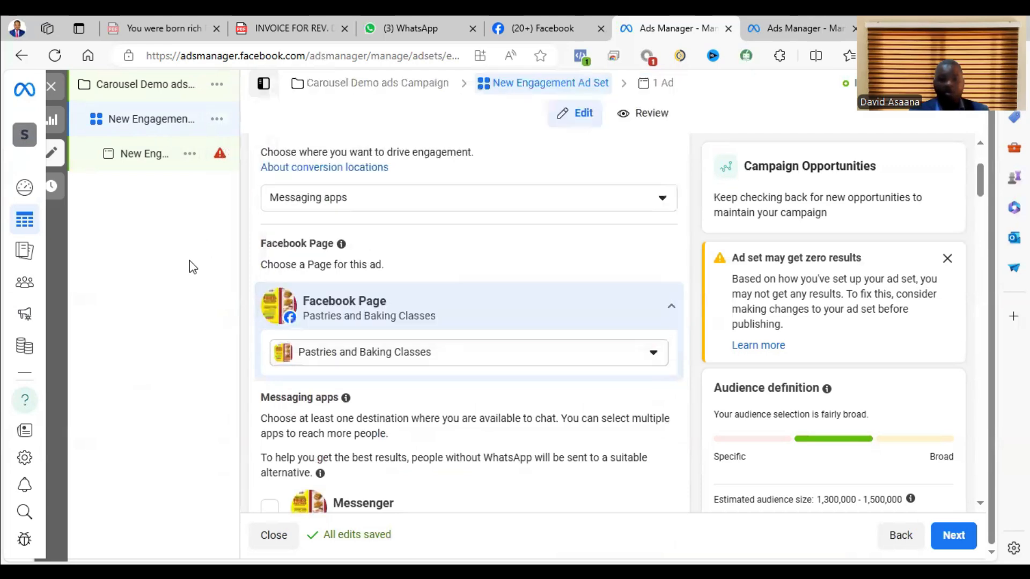
Return to the ad and add the baked pastries flyer from the account images as the first carousel image card
click(141, 156)
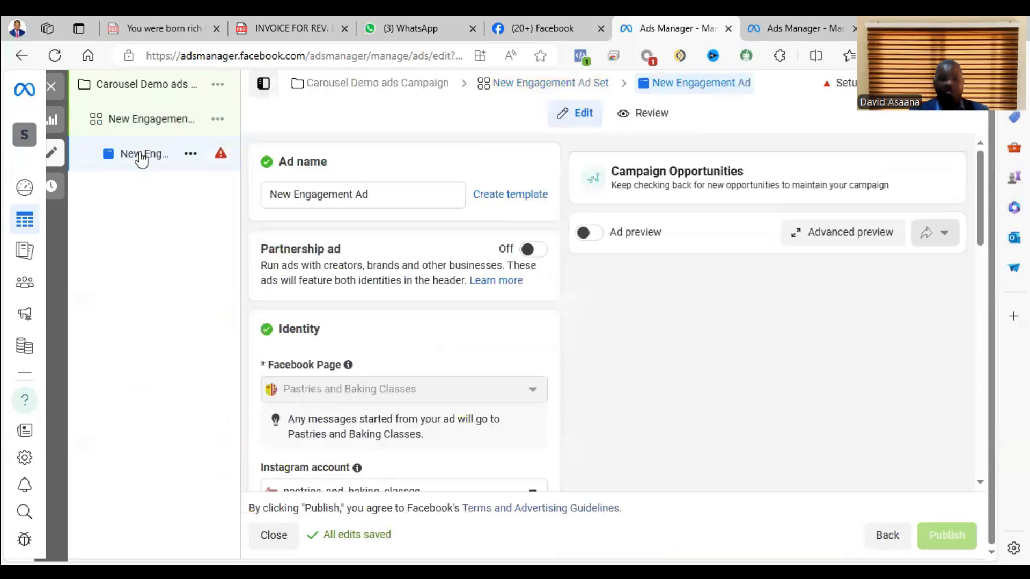
scroll(397, 336, down, 3)
scroll(397, 335, down, 3)
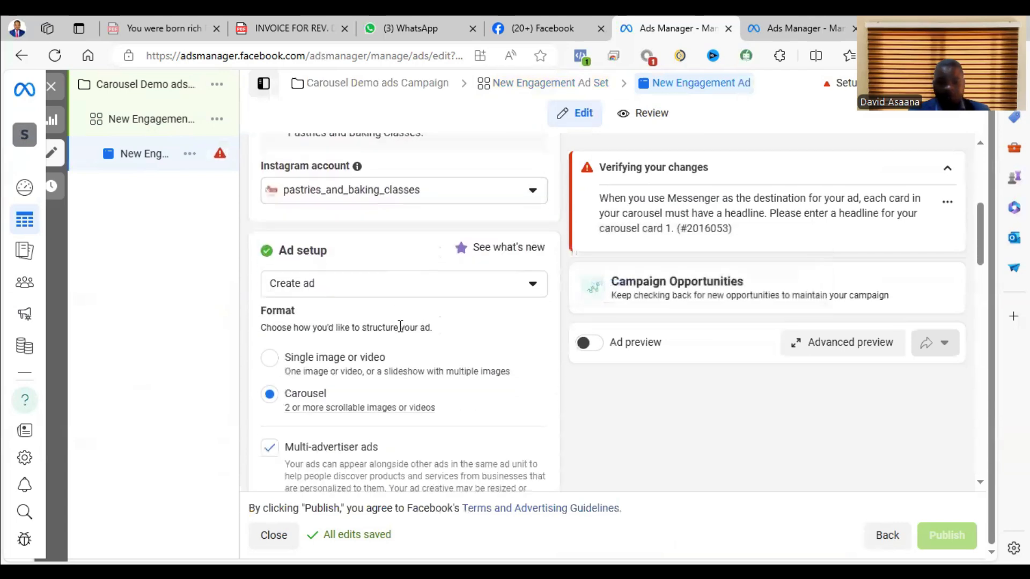
scroll(346, 328, down, 3)
scroll(325, 337, down, 3)
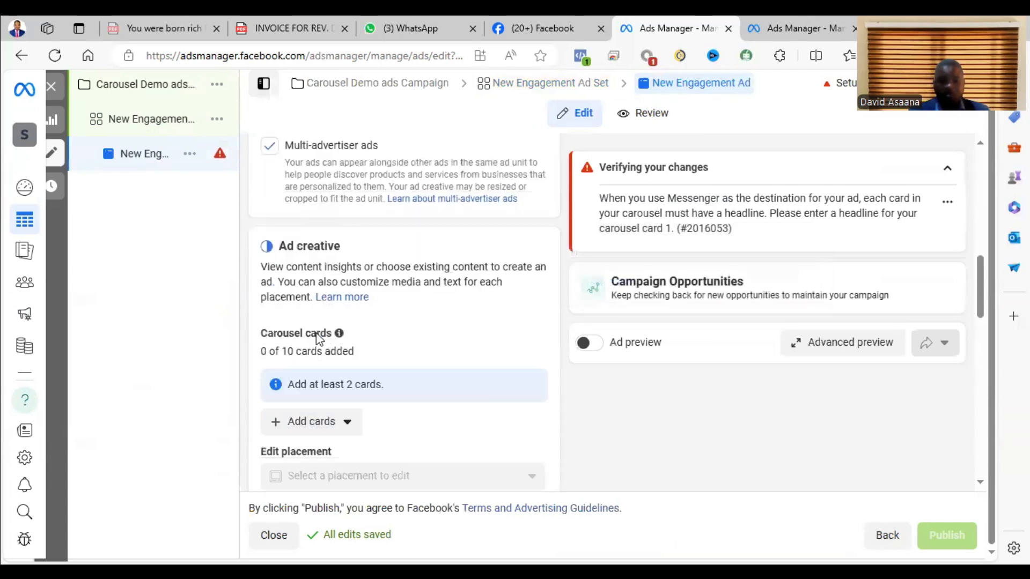
click(313, 422)
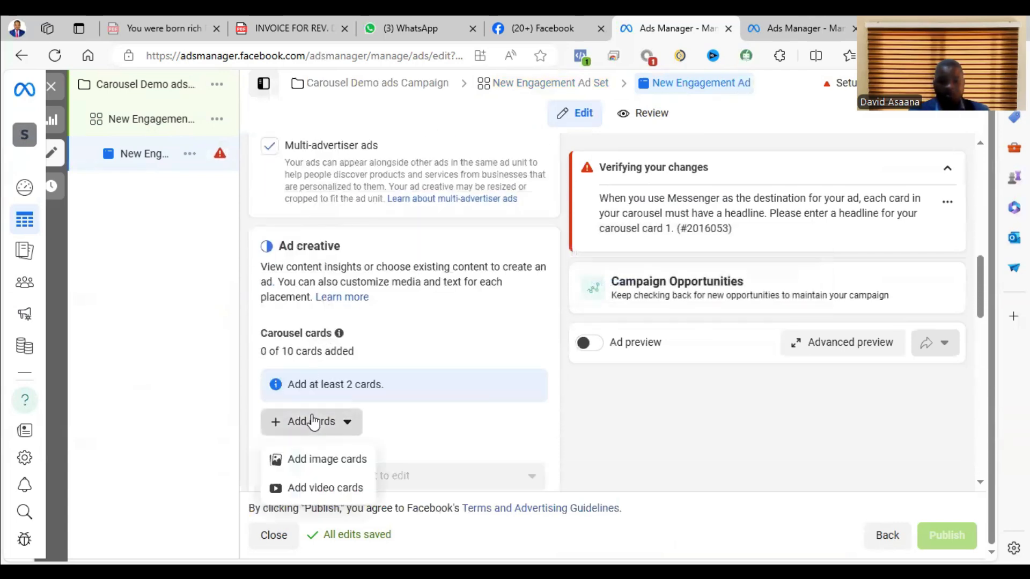
click(322, 459)
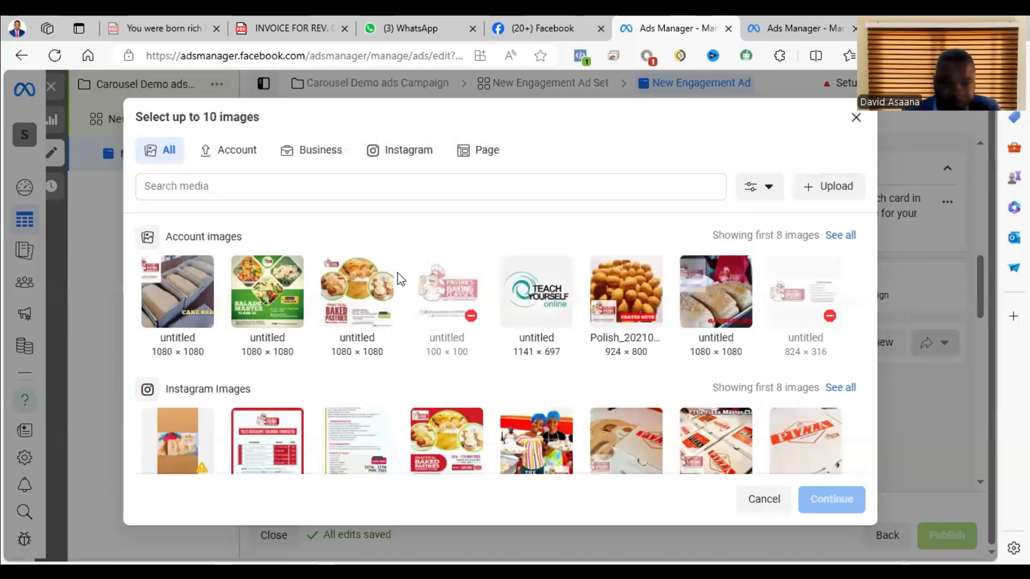
click(373, 290)
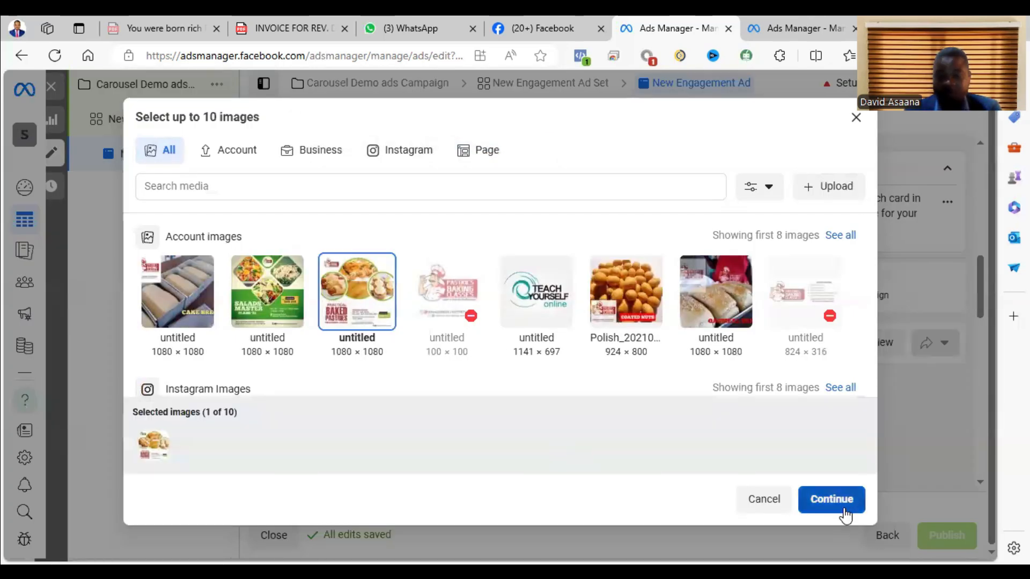
click(831, 499)
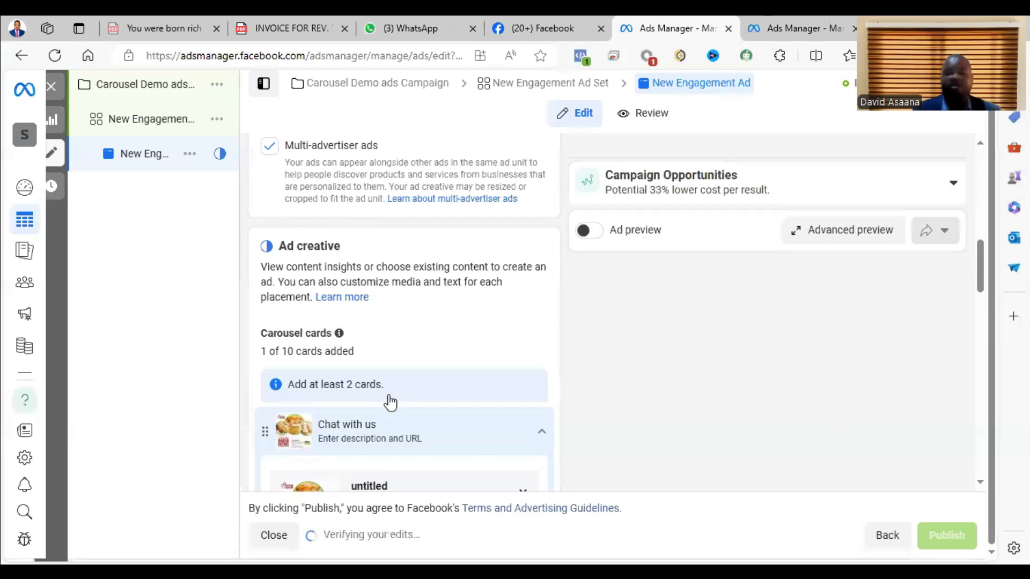
Add the green salads master class flyer from the account images as the second carousel card
scroll(390, 403, down, 5)
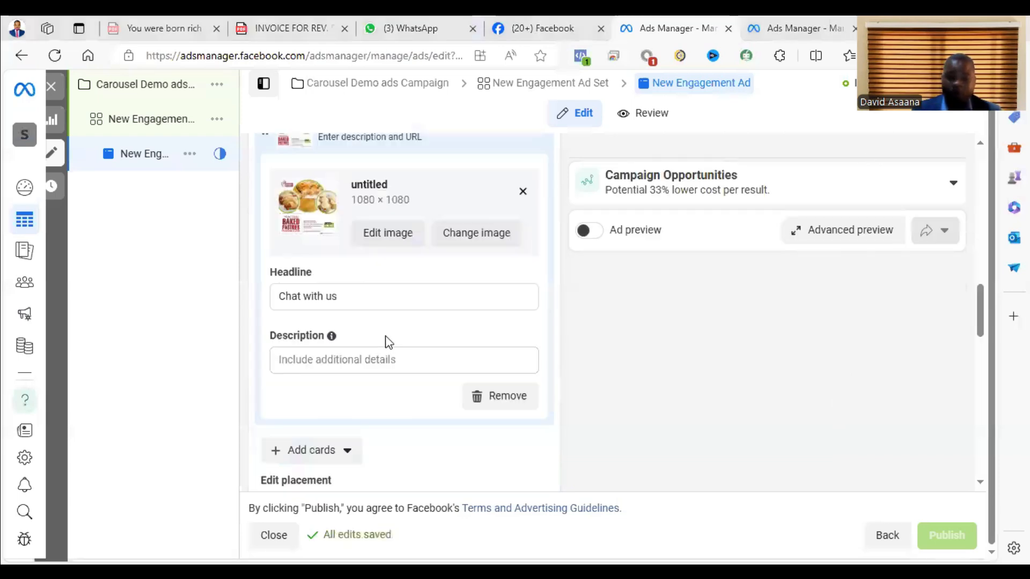
click(347, 451)
click(320, 478)
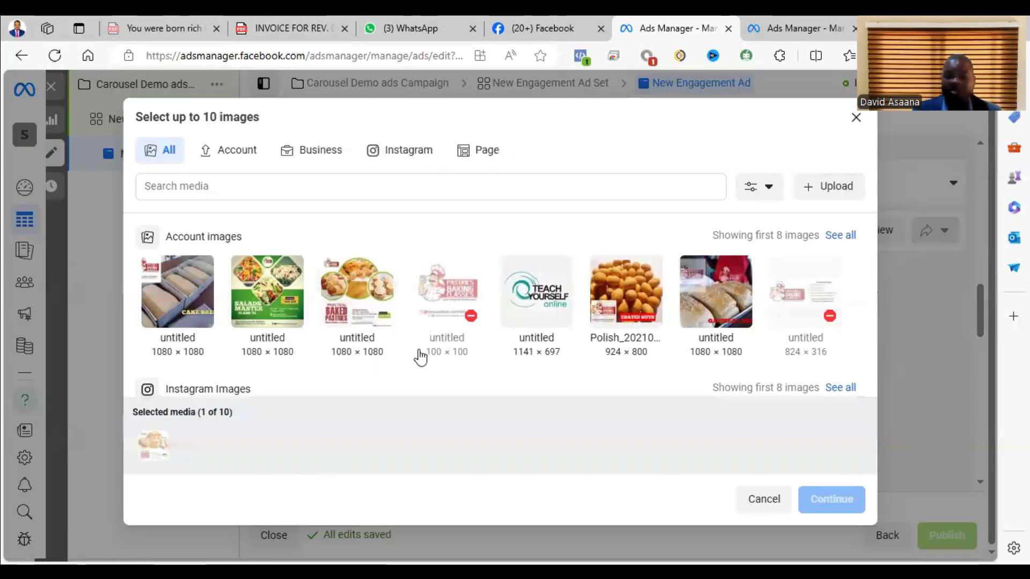
click(263, 315)
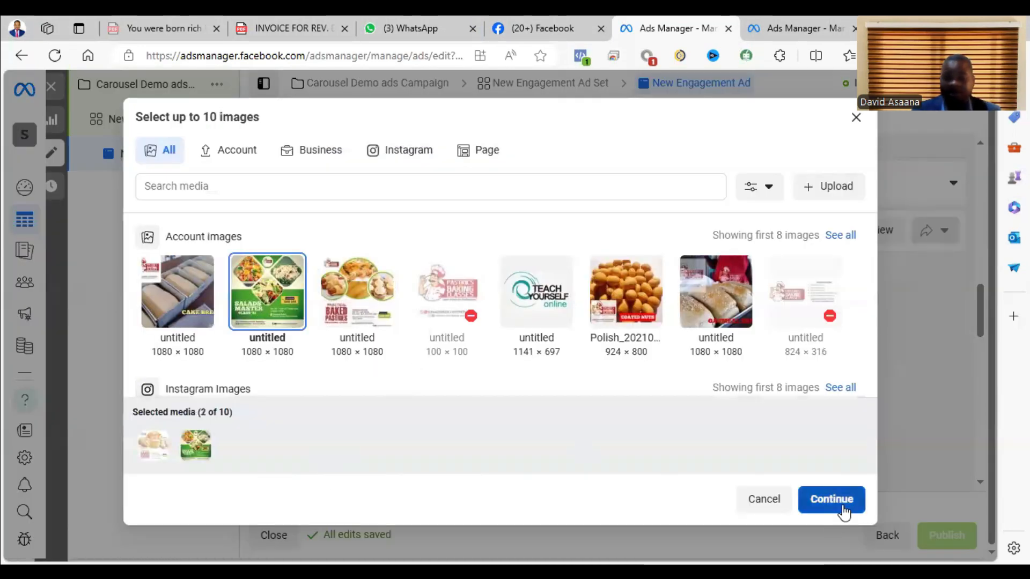
click(831, 499)
Add the 1080 × 1080 account image to the immediate right of the coated nuts picture as the third carousel card
scroll(466, 448, down, 5)
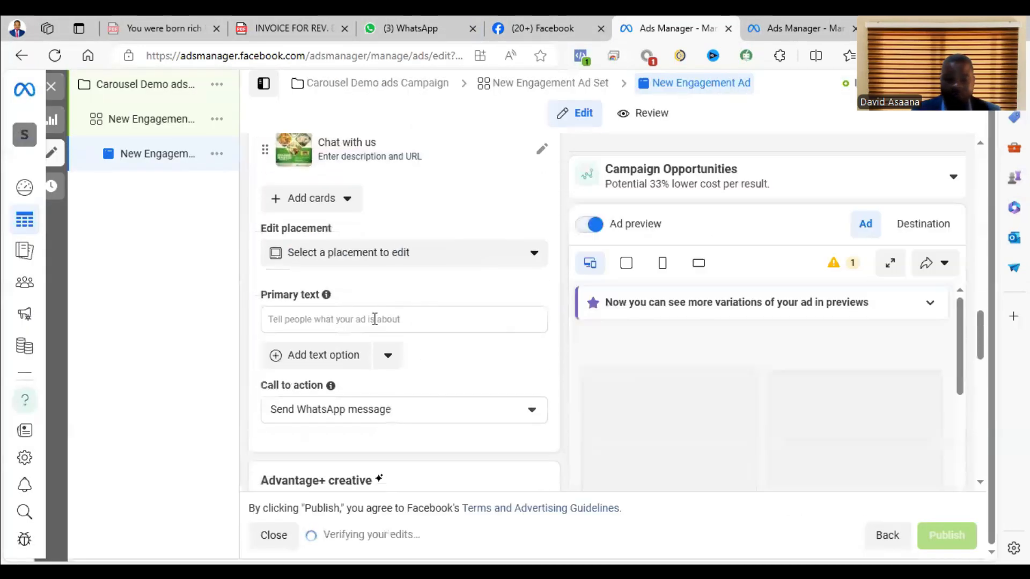
click(295, 198)
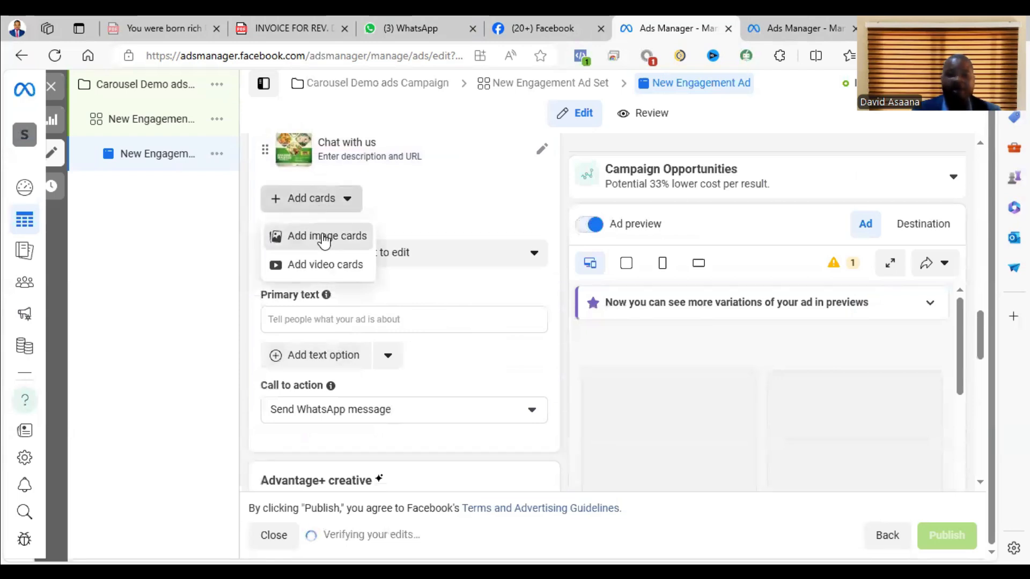
click(323, 238)
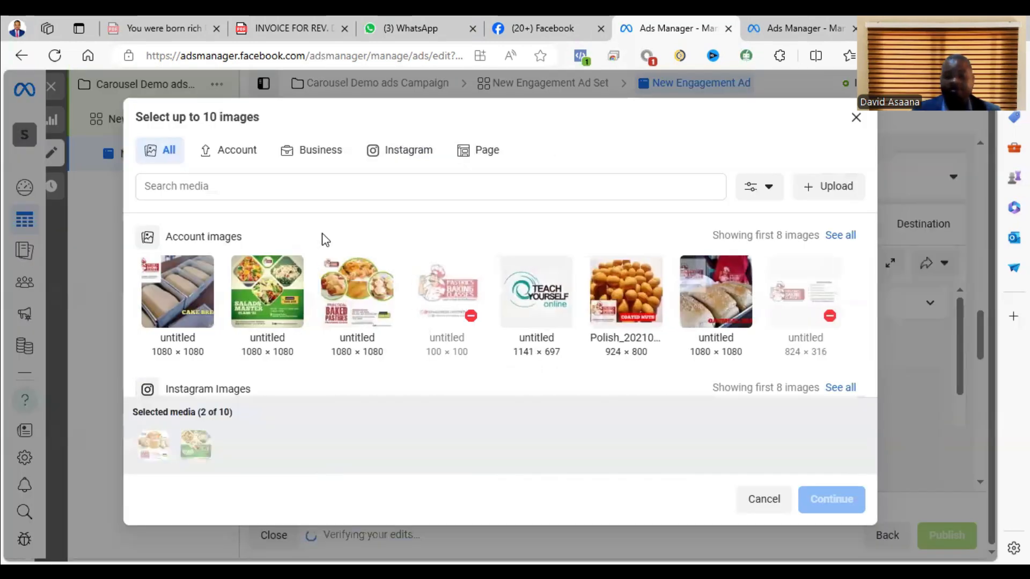
click(721, 312)
click(840, 501)
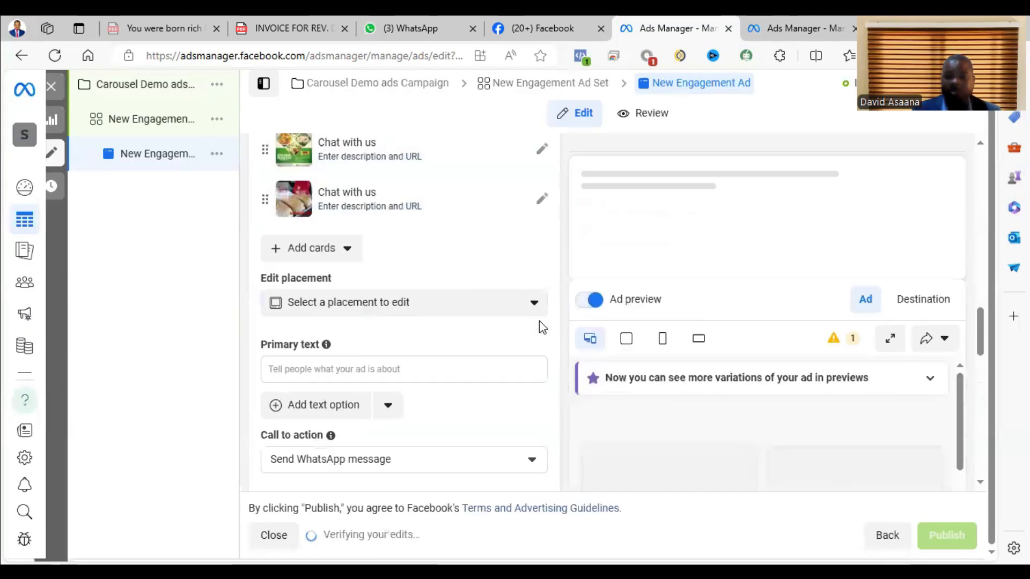
Review the three carousel cards and the ad previews, and collapse the Verifying your changes error
scroll(539, 323, up, 8)
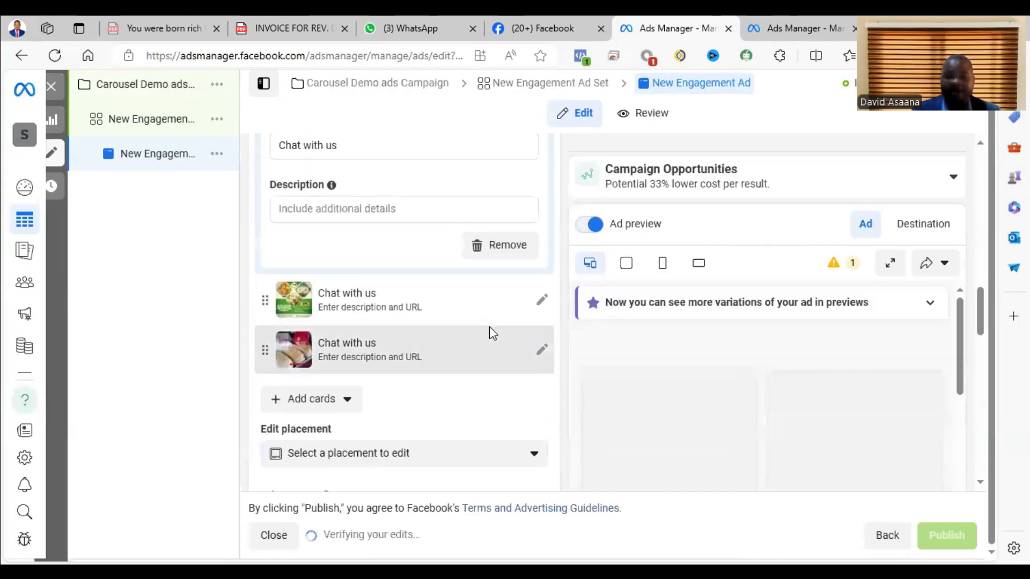
scroll(431, 316, up, 3)
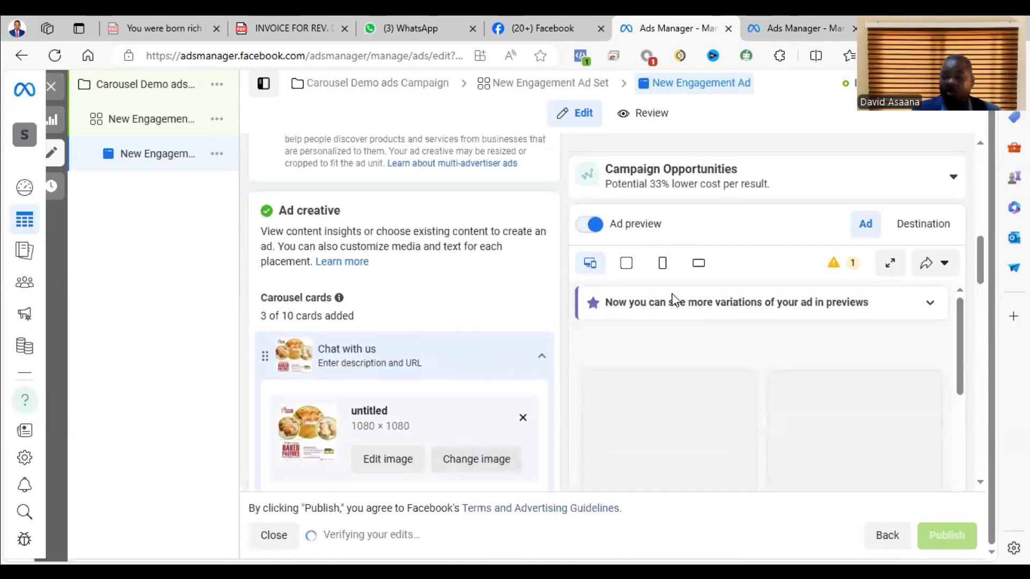
scroll(692, 369, down, 7)
scroll(719, 406, down, 5)
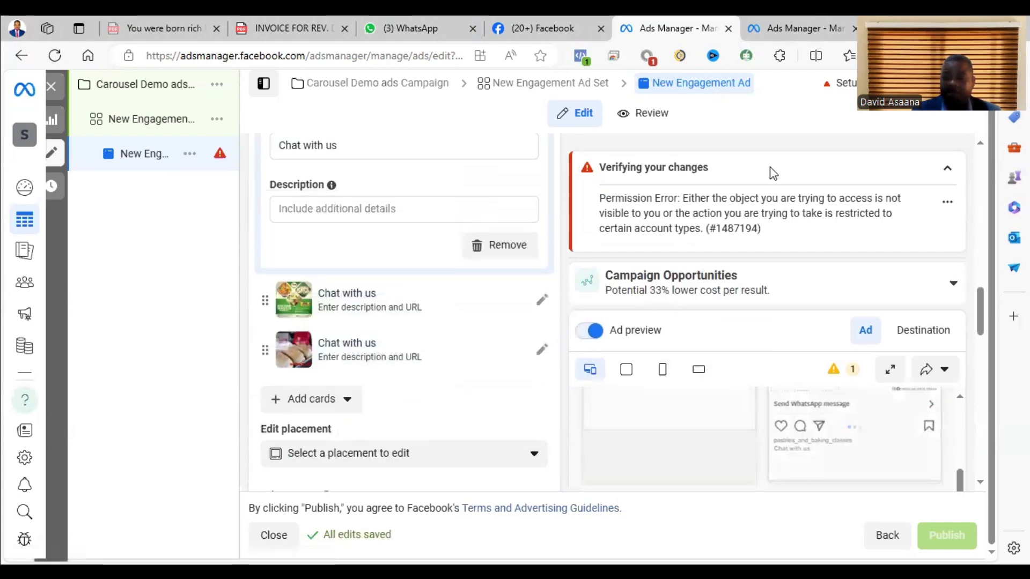
click(946, 168)
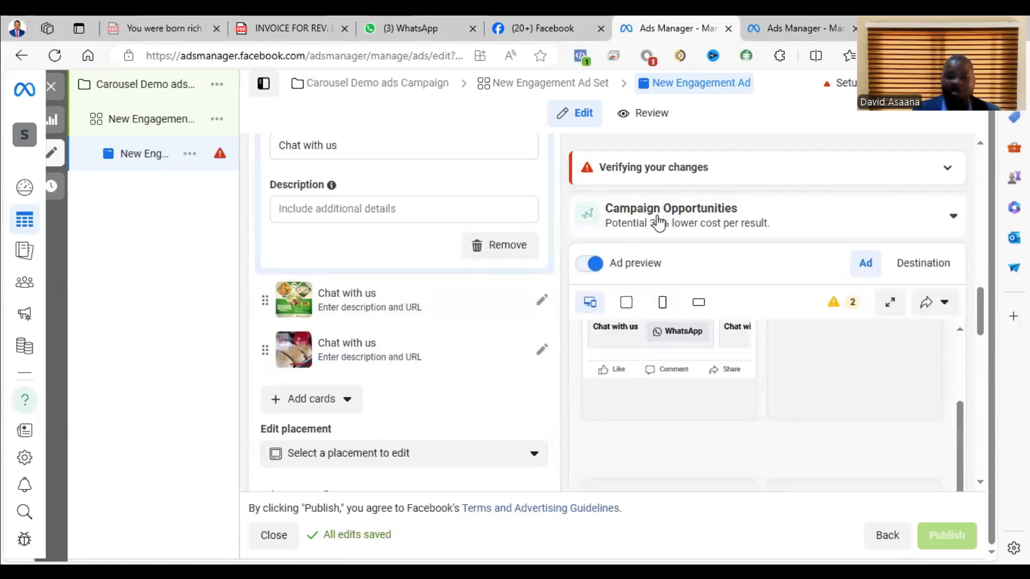
scroll(533, 284, up, 2)
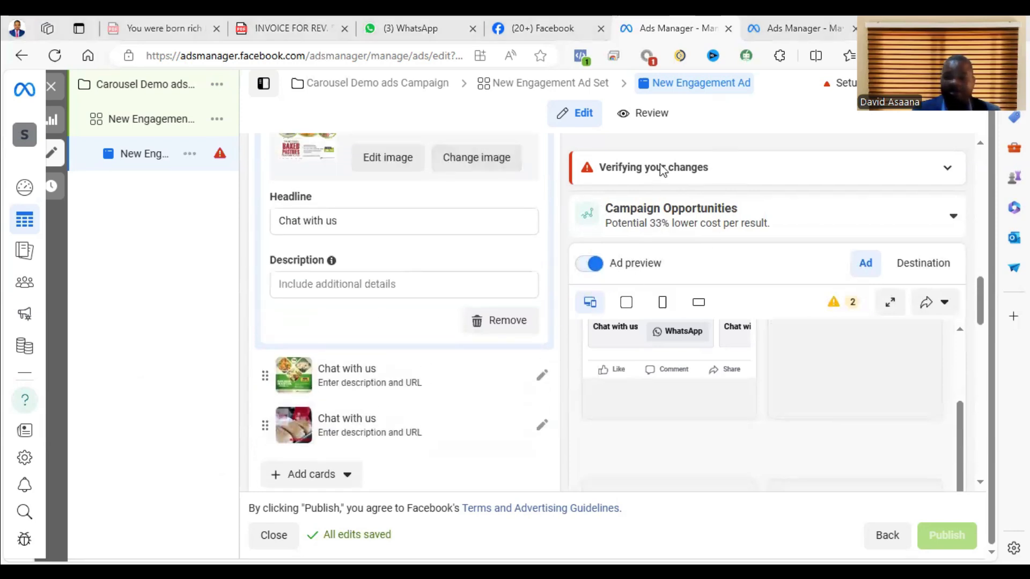
Browse through the three carousel cards in the Facebook feed preview of the ad
scroll(666, 186, down, 3)
scroll(799, 360, down, 2)
scroll(798, 363, up, 6)
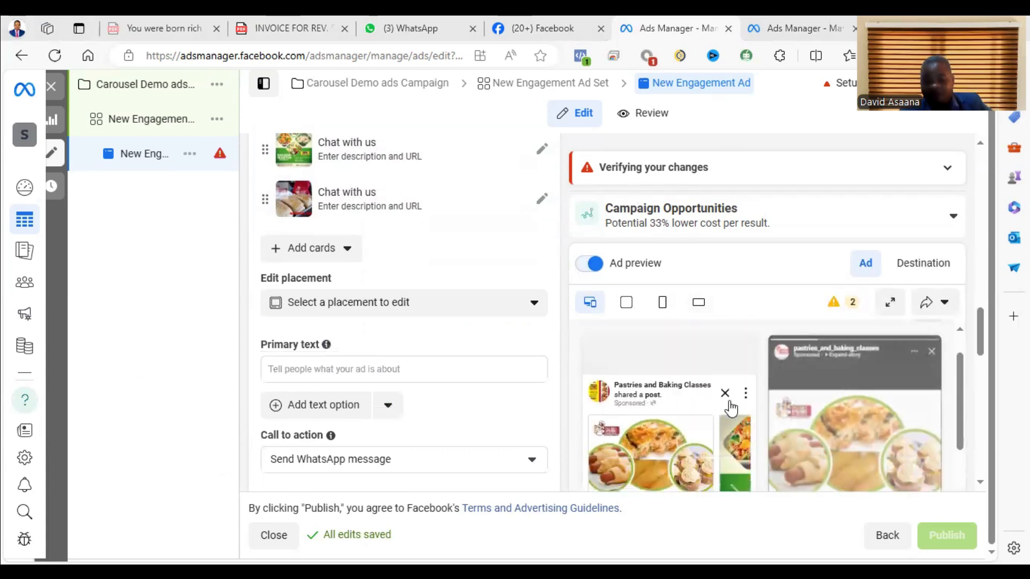
scroll(733, 408, down, 3)
scroll(735, 413, up, 3)
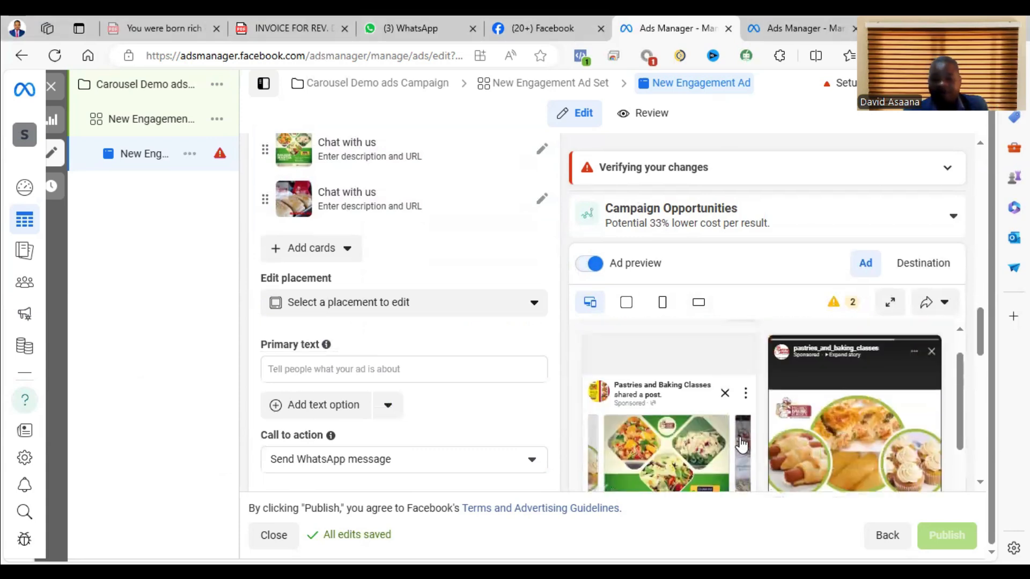
Copy the bread training text, from "For Professional Commercial Bread Training" to the WhatsApp group link, from the CAROUSEL 1 BREAD TRAINING ad's primary text
click(325, 367)
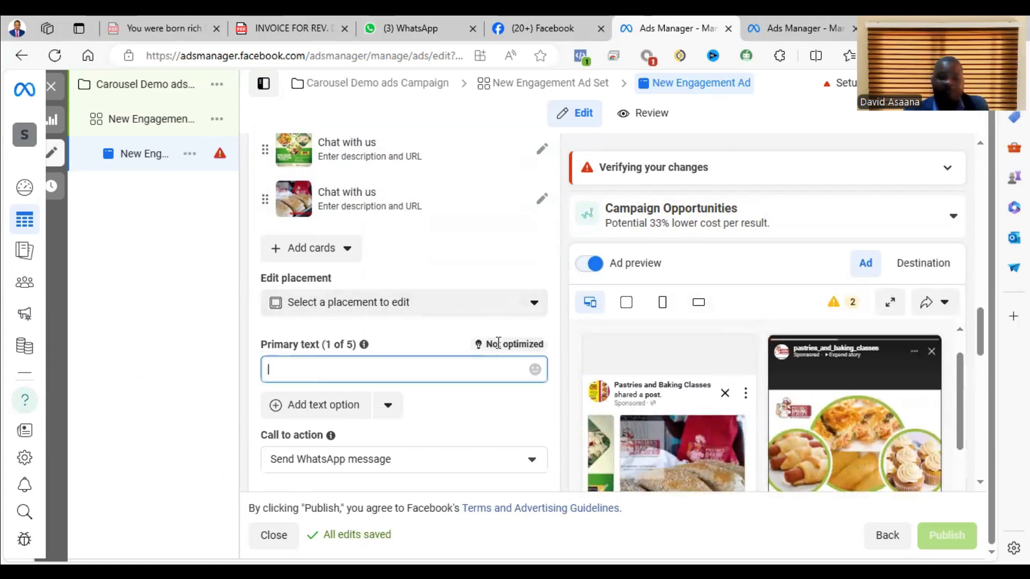
click(775, 27)
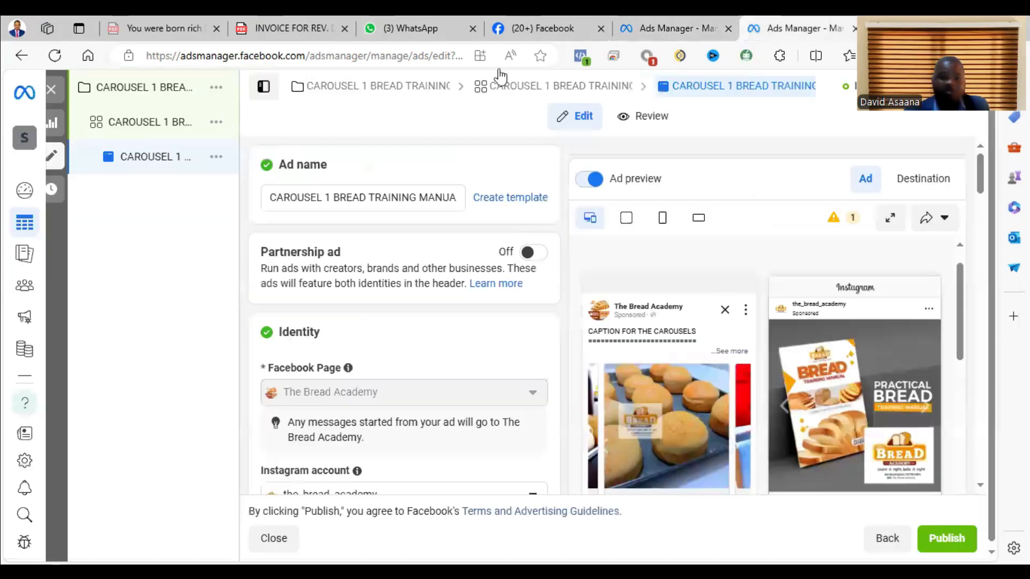
scroll(329, 344, down, 10)
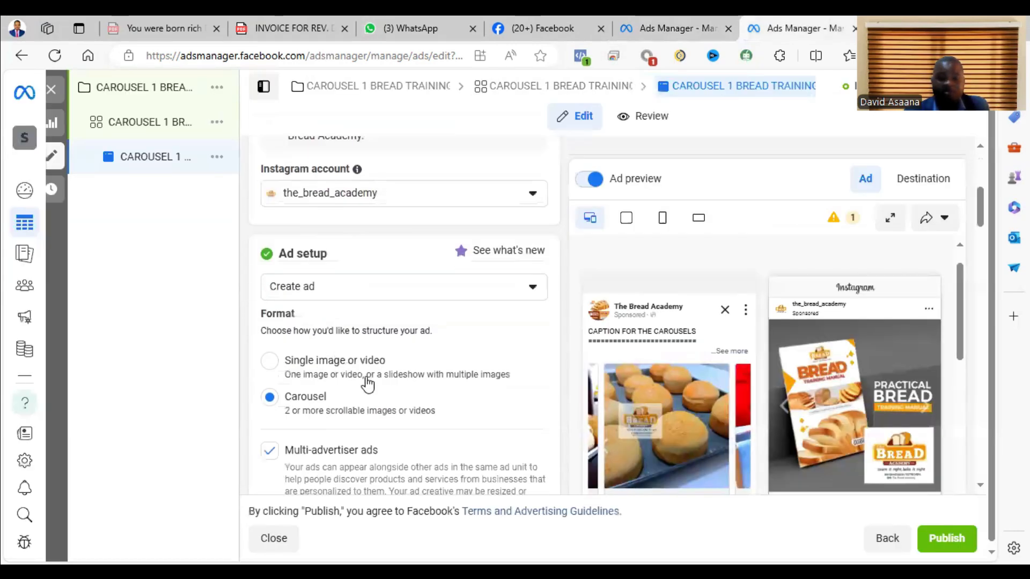
scroll(369, 382, down, 10)
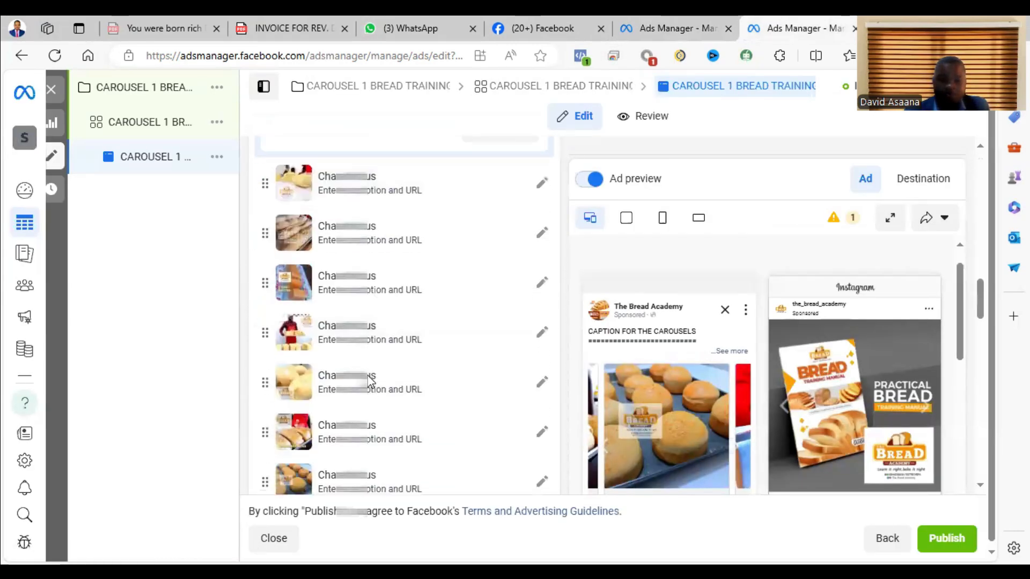
drag(270, 376, 444, 383)
drag(495, 361, 510, 333)
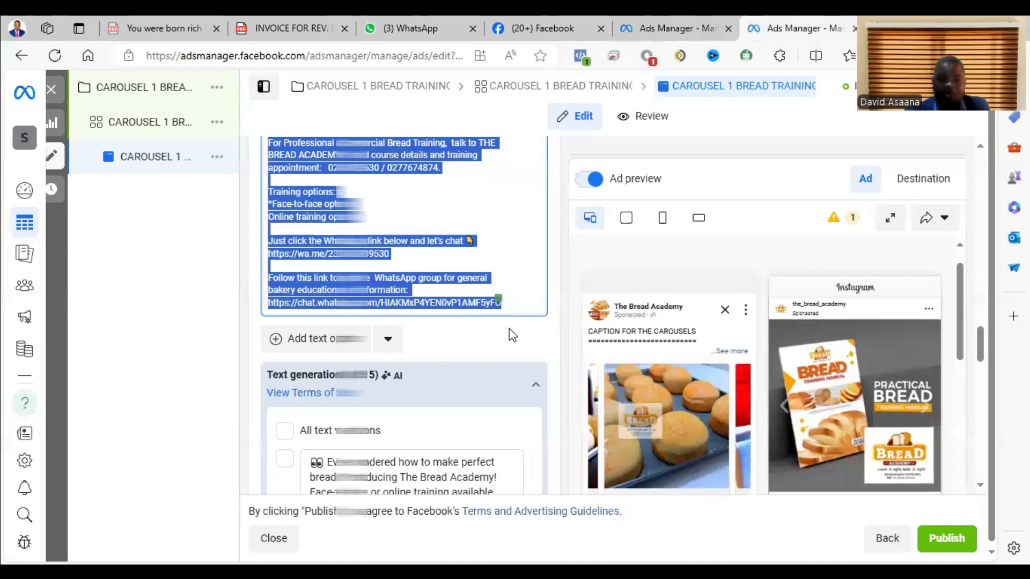
right_click(486, 299)
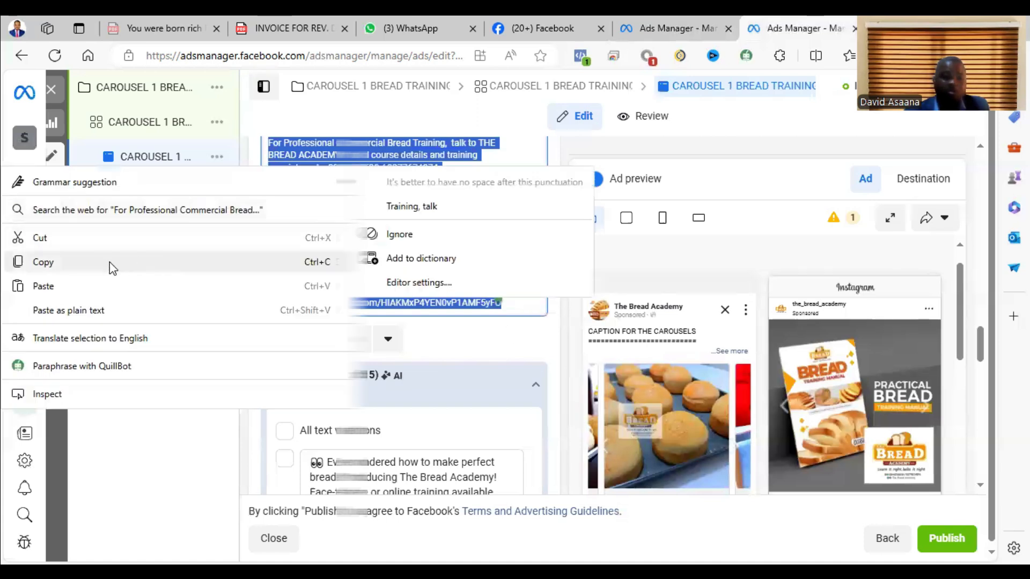
click(213, 261)
Return to the New Engagement Ad and paste the copied bread training caption as its primary text
click(677, 28)
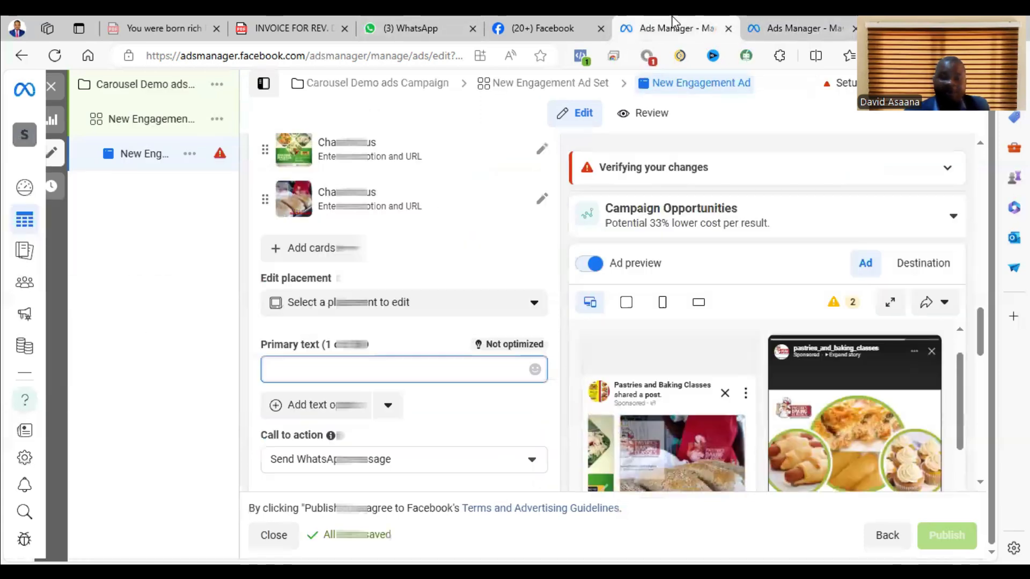
right_click(284, 374)
click(297, 218)
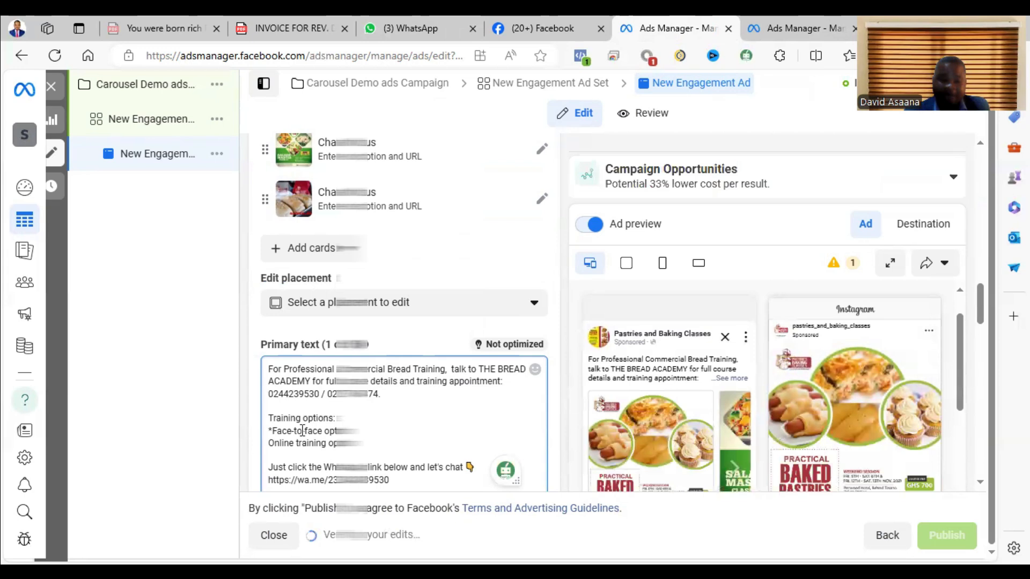
scroll(315, 403, down, 3)
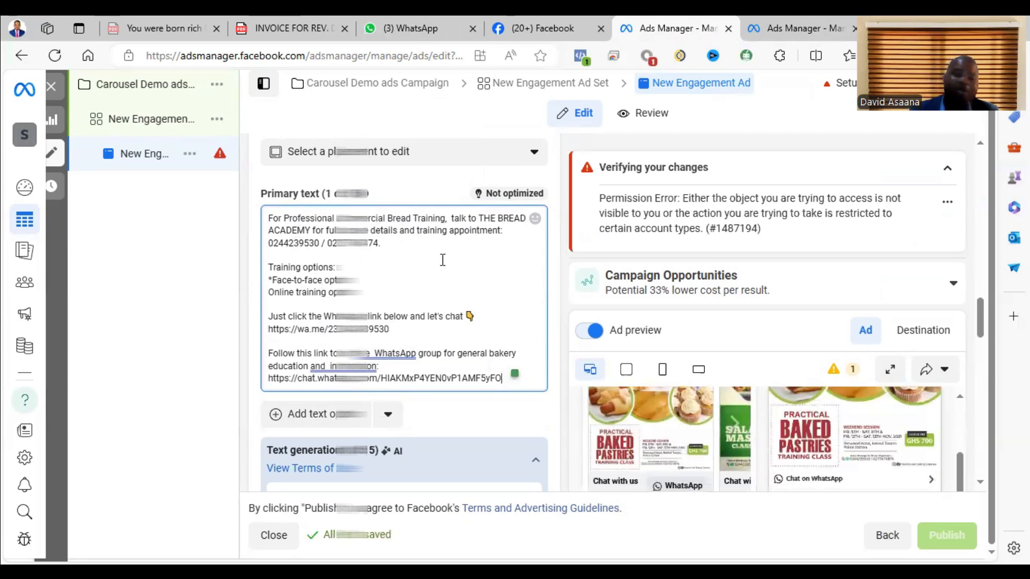
Replace the first carousel card's headline with "Call" followed by the contact phone number
scroll(442, 263, up, 5)
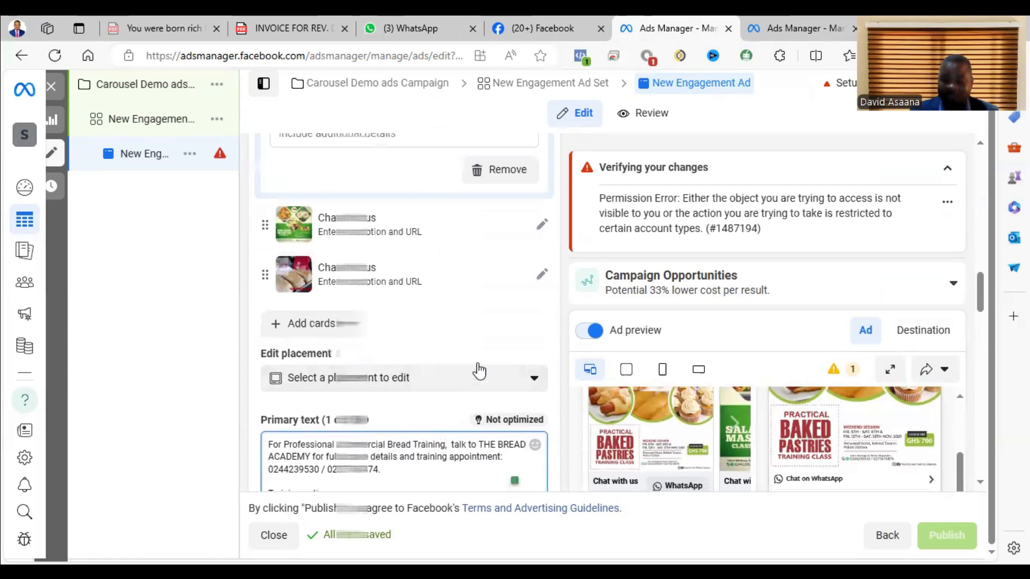
scroll(423, 276, up, 2)
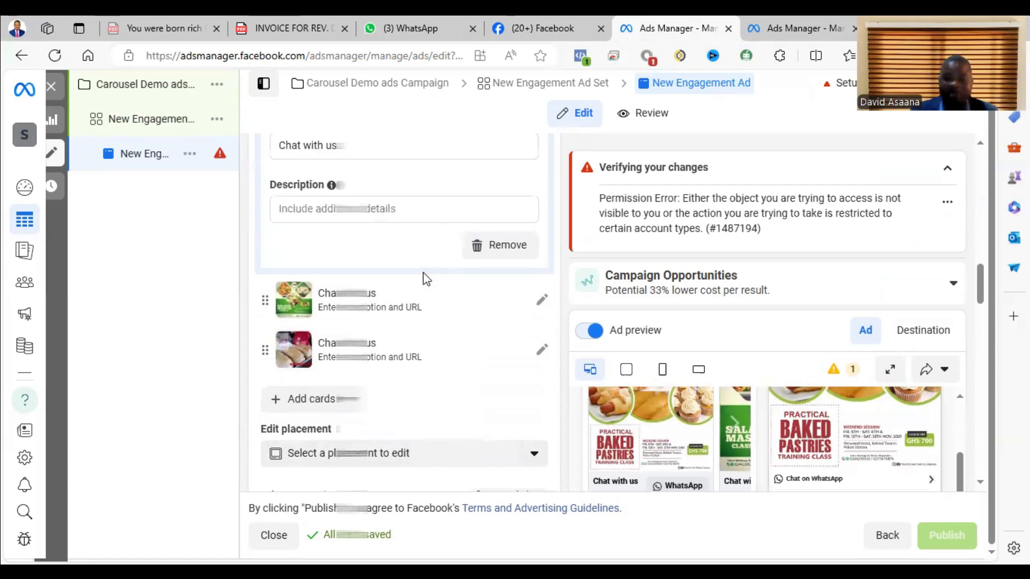
scroll(421, 283, down, 4)
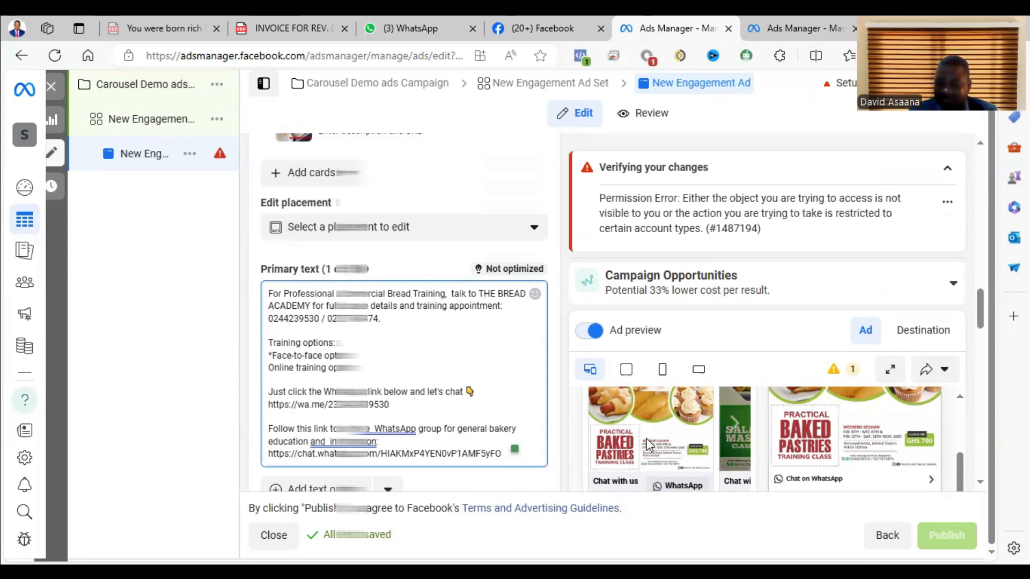
scroll(461, 361, up, 3)
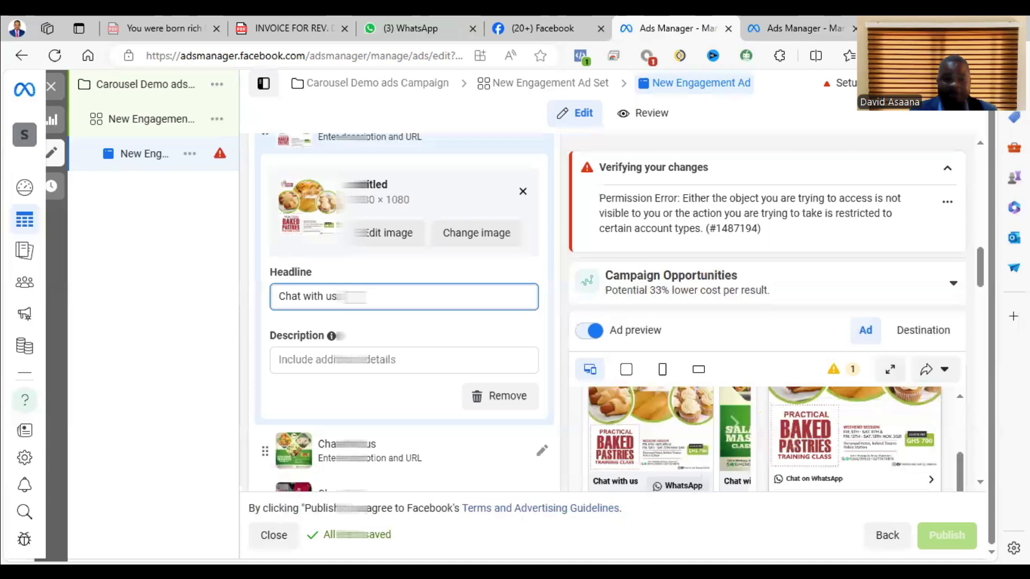
scroll(444, 374, down, 4)
scroll(443, 378, up, 4)
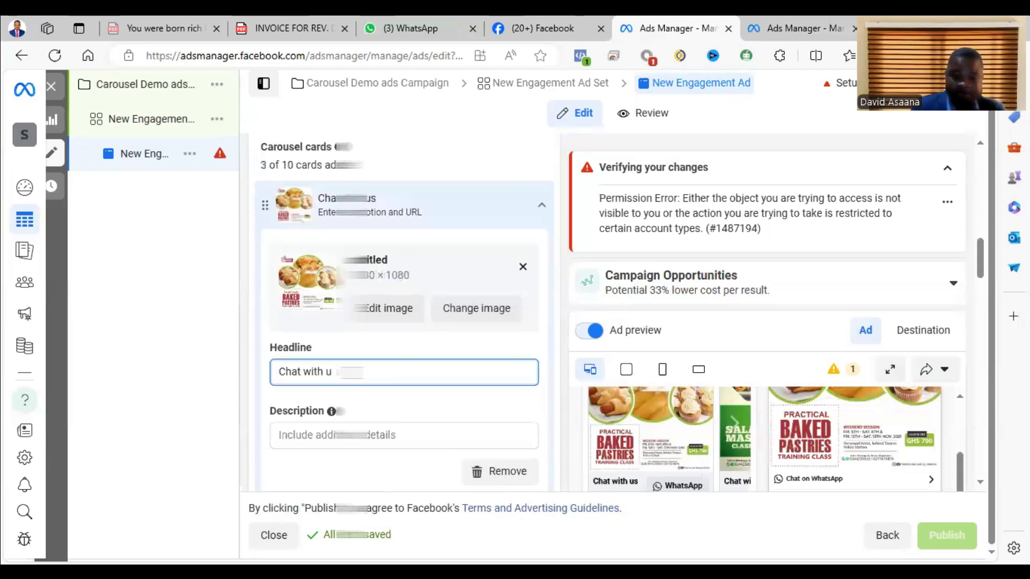
key(BackSpace)
key(BackSpace)
key(BackSpace)
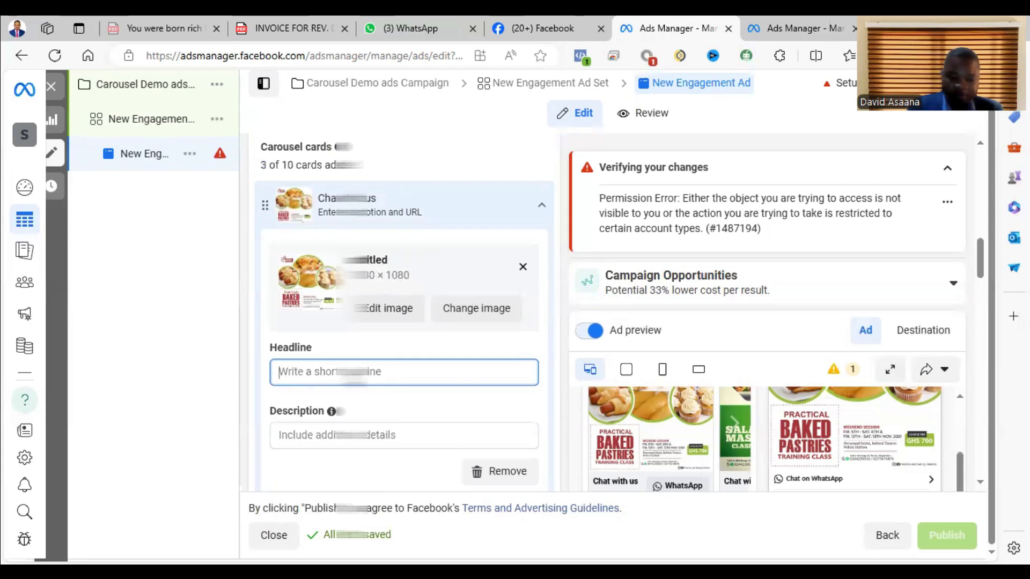
text(Call)
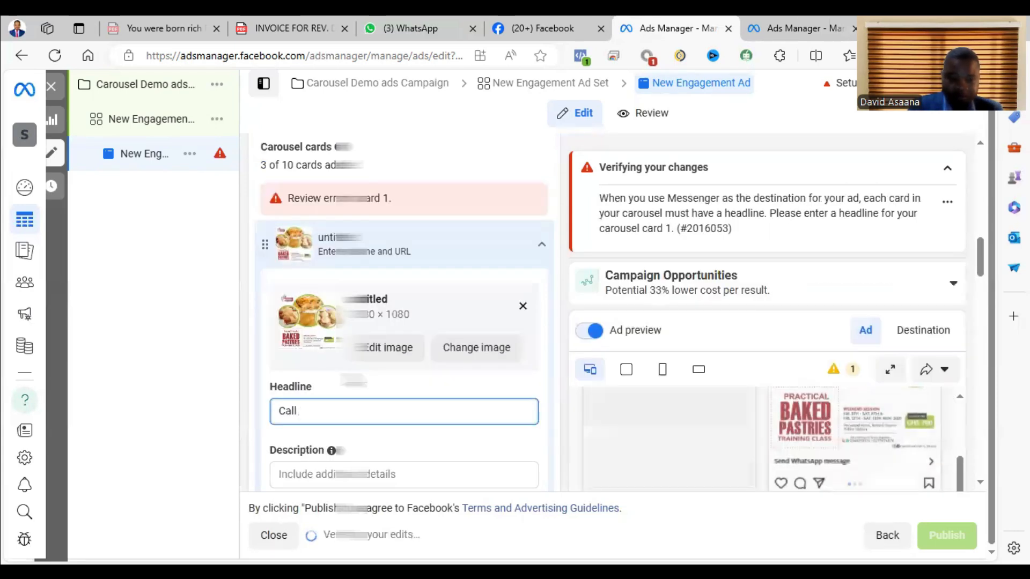
text( 023)
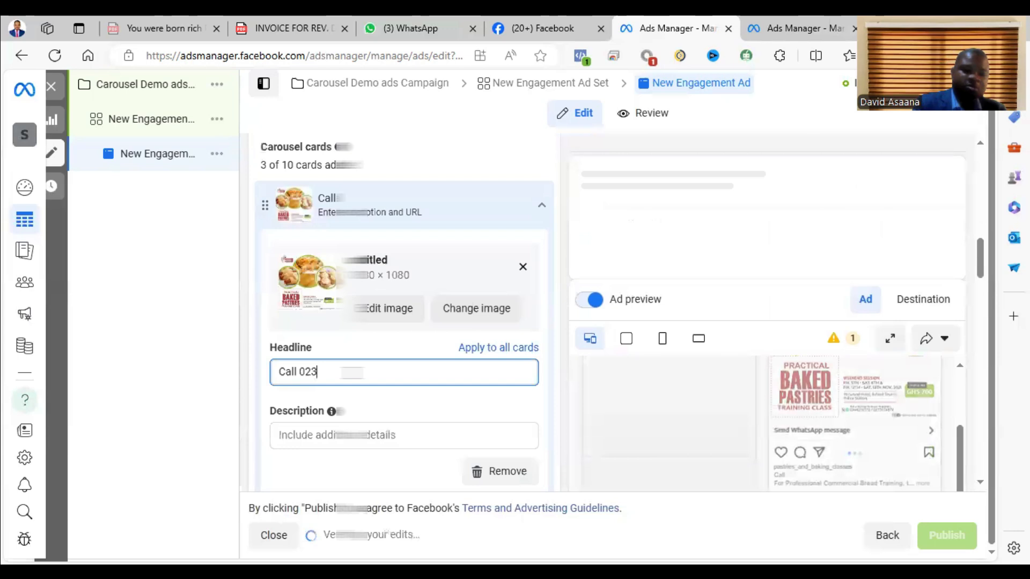
key(BackSpace)
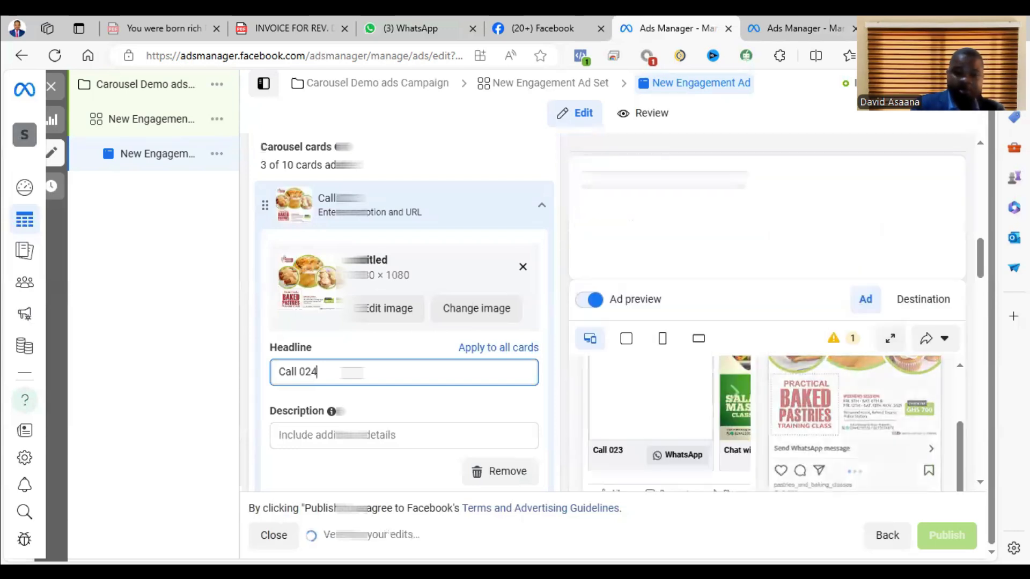
text(4444)
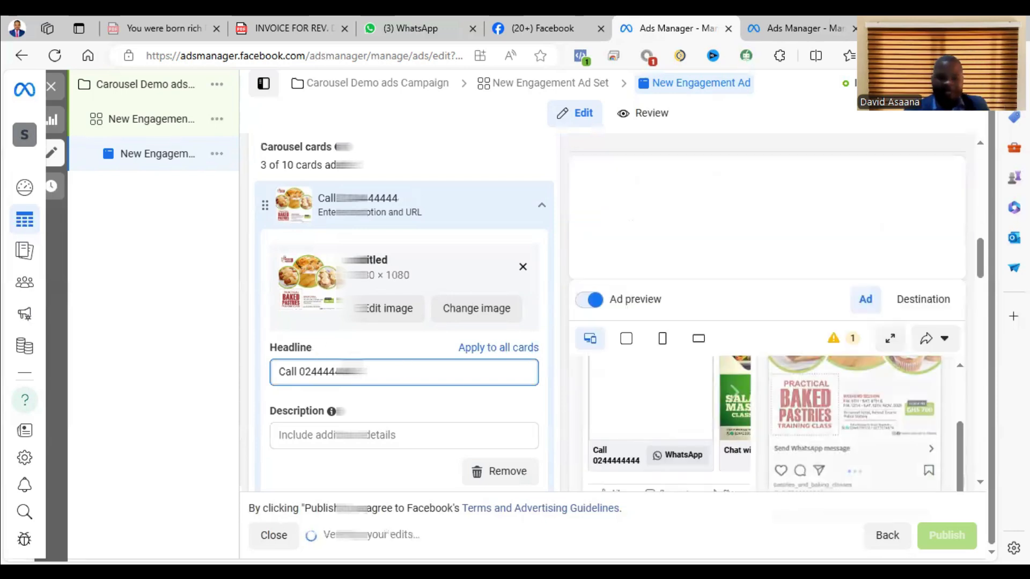
Apply the first card's headline to all carousel cards and check the other two cards
click(492, 350)
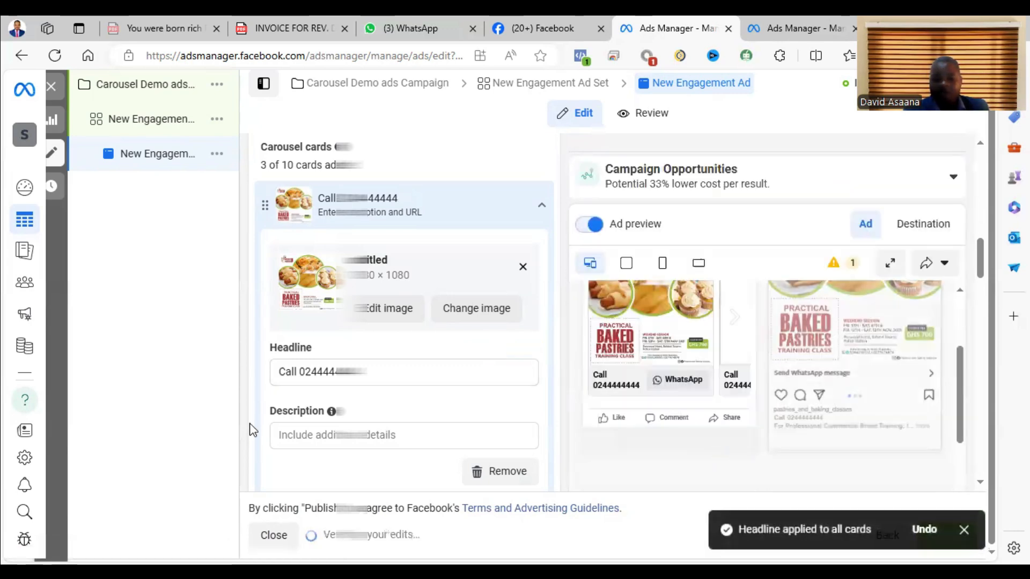
scroll(429, 365, down, 2)
scroll(444, 385, down, 4)
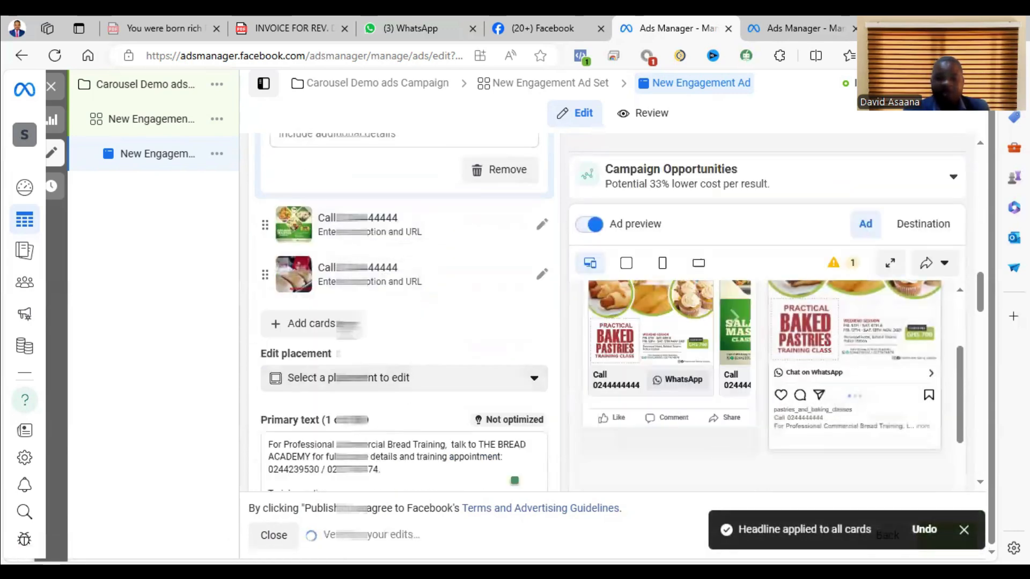
Examine the video sources for additional carousel cards, including Video URL and the Pastries and Baking Classes page videos, and leave without selecting any
click(310, 328)
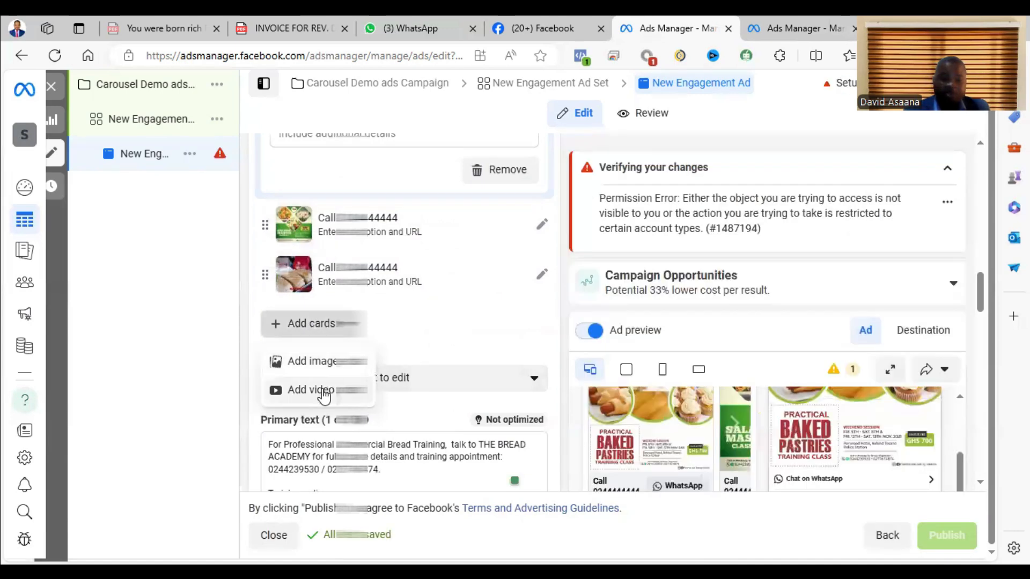
click(331, 386)
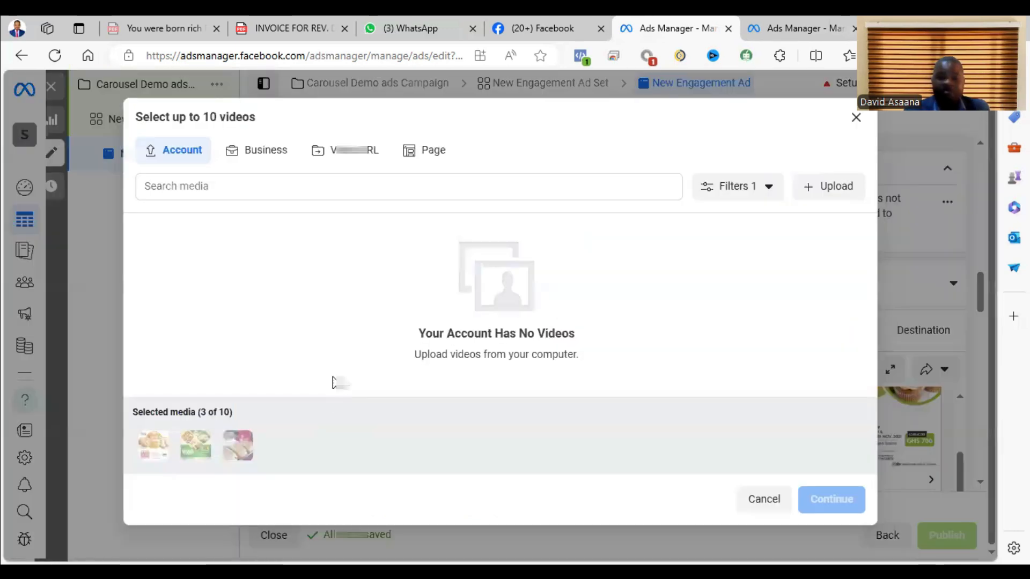
click(345, 150)
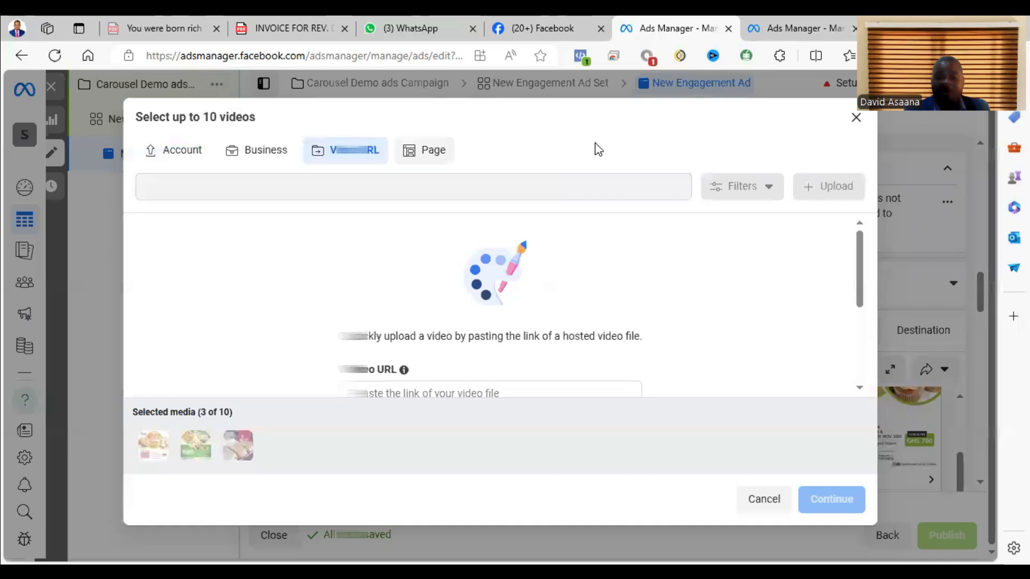
click(435, 150)
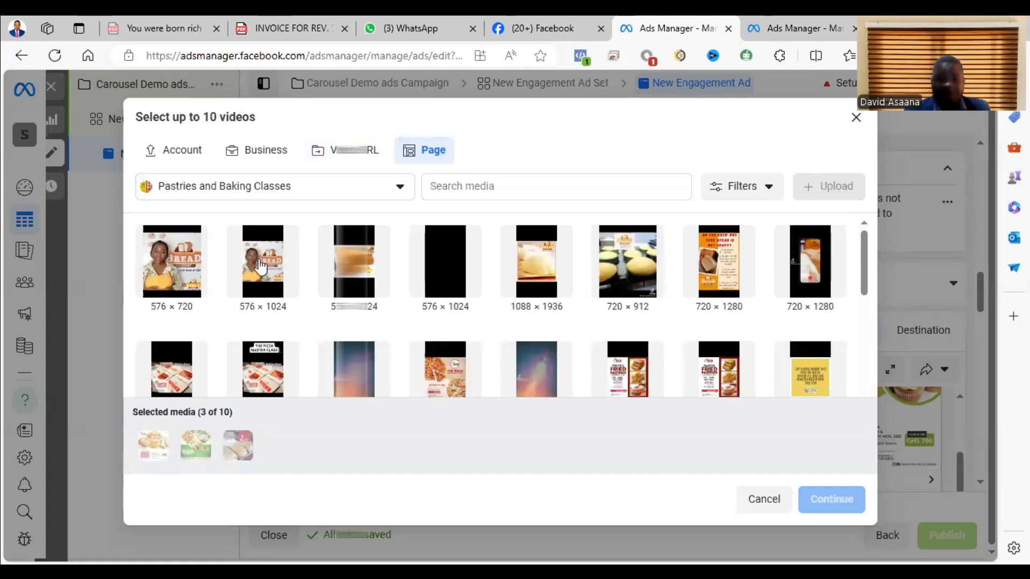
scroll(317, 314, down, 1)
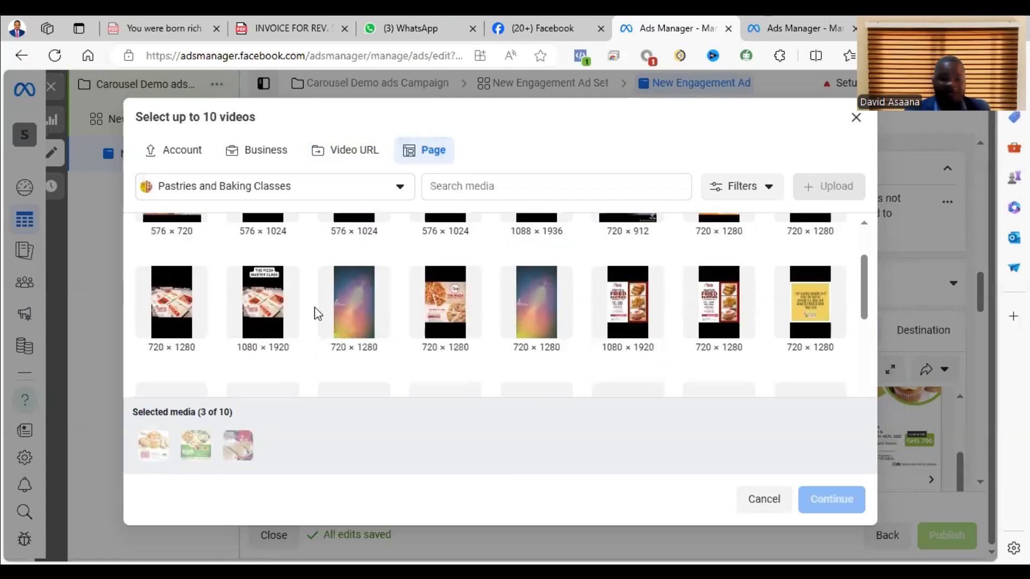
scroll(417, 349, down, 5)
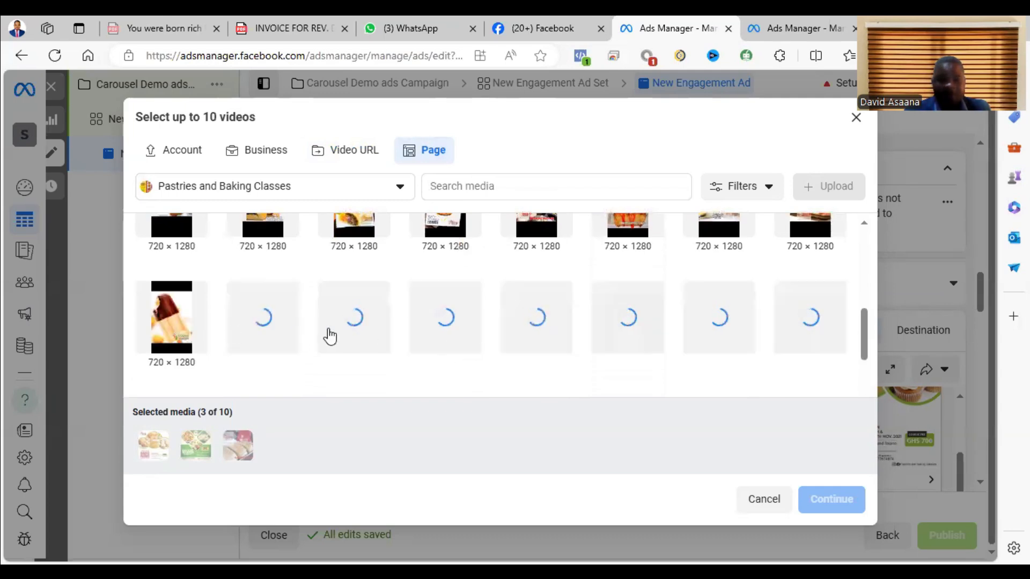
scroll(446, 349, down, 1)
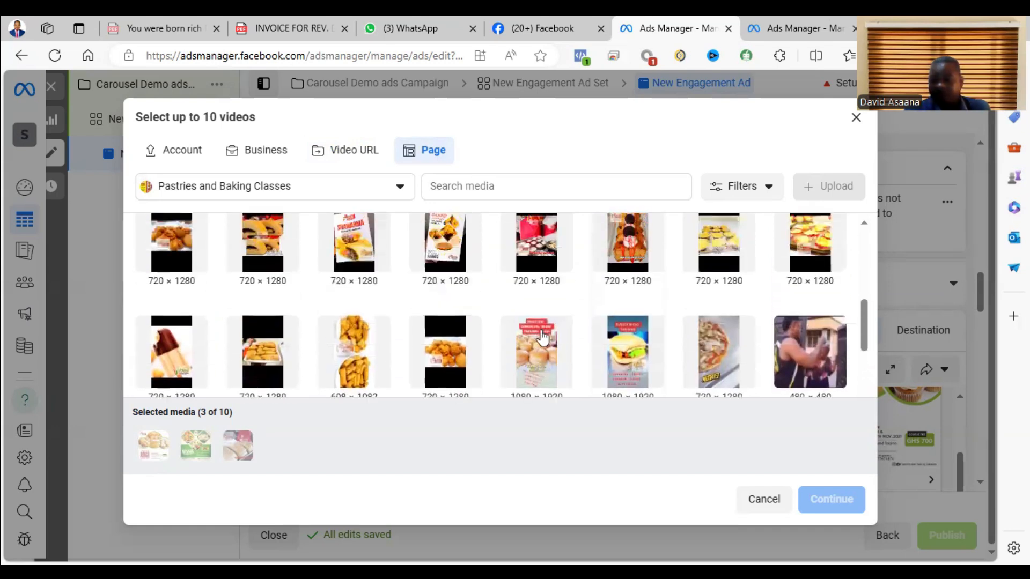
scroll(543, 337, up, 4)
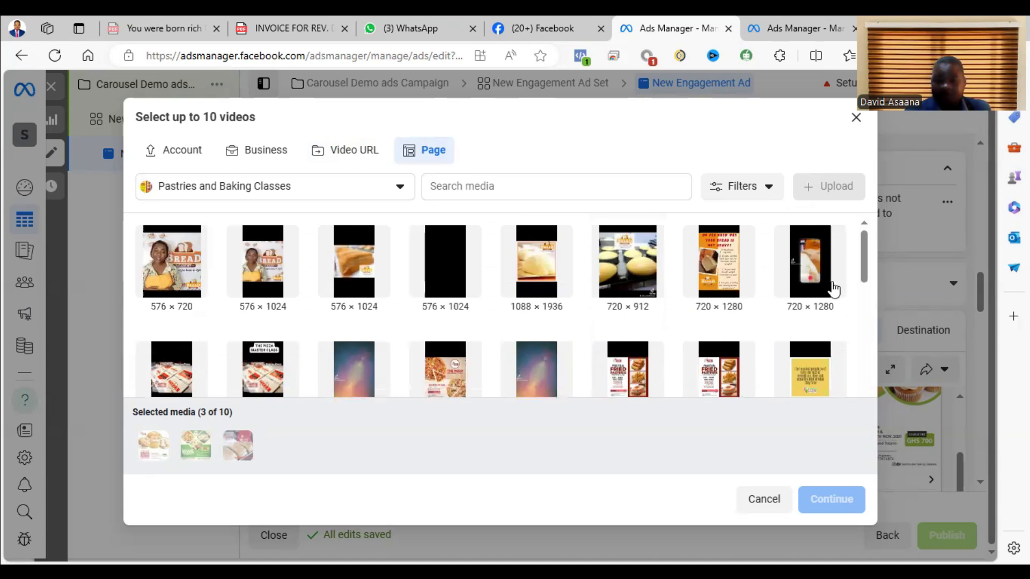
scroll(327, 339, down, 10)
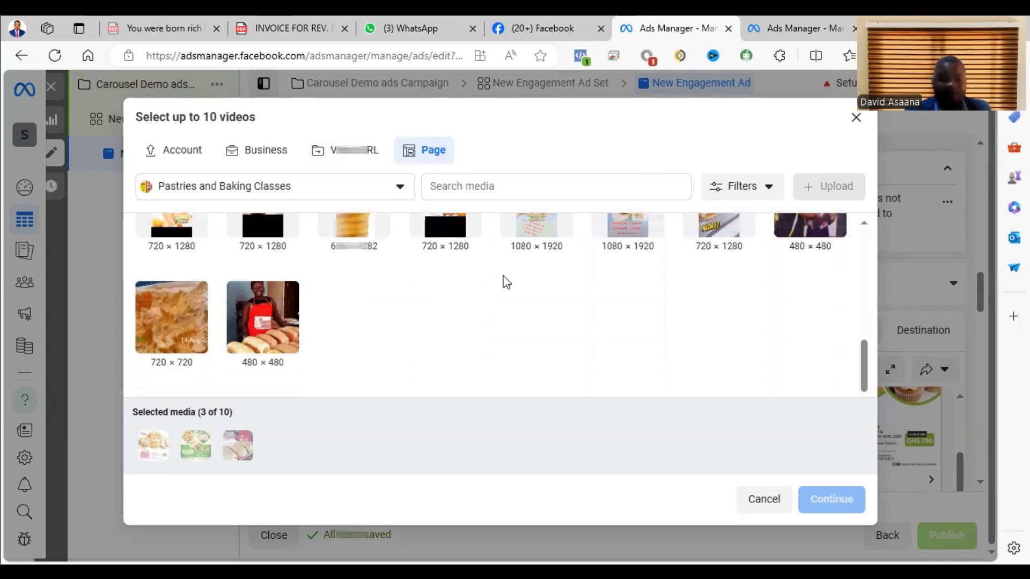
click(856, 117)
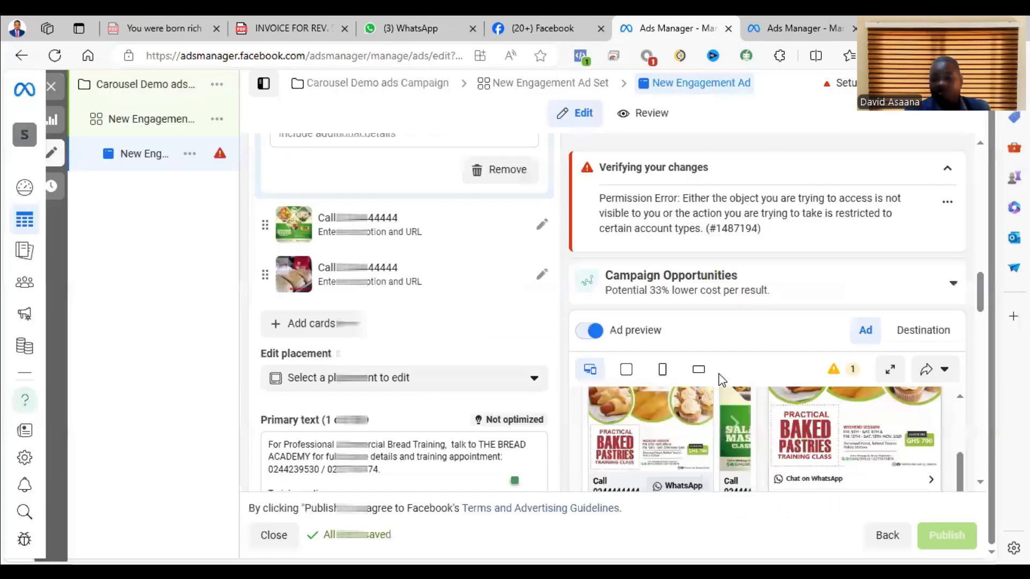
Review the carousel cards, their headlines and the primary text alongside the ad preview
scroll(424, 331, down, 2)
scroll(445, 335, up, 3)
scroll(498, 349, down, 2)
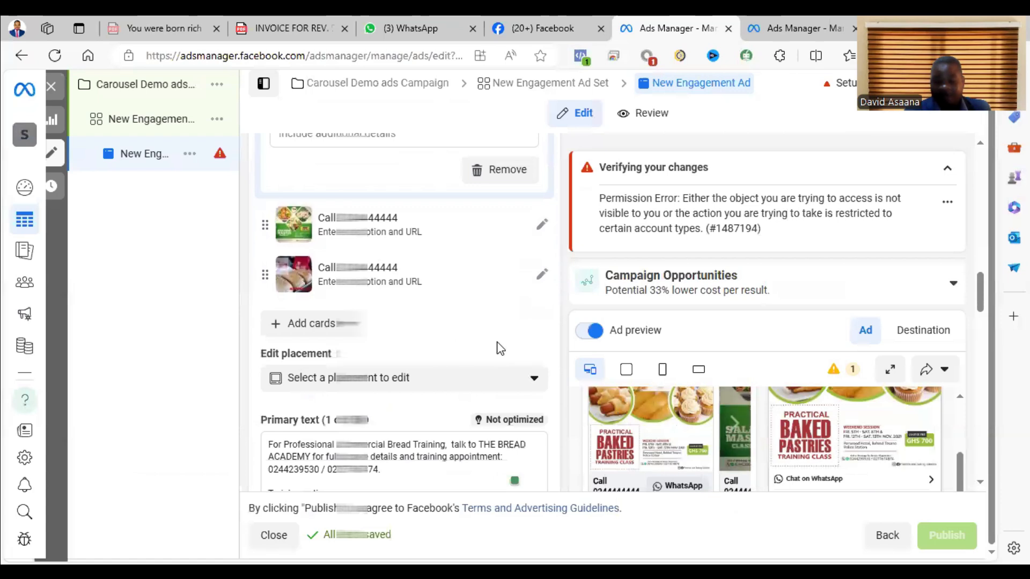
scroll(338, 338, down, 1)
scroll(344, 338, up, 4)
scroll(346, 336, up, 3)
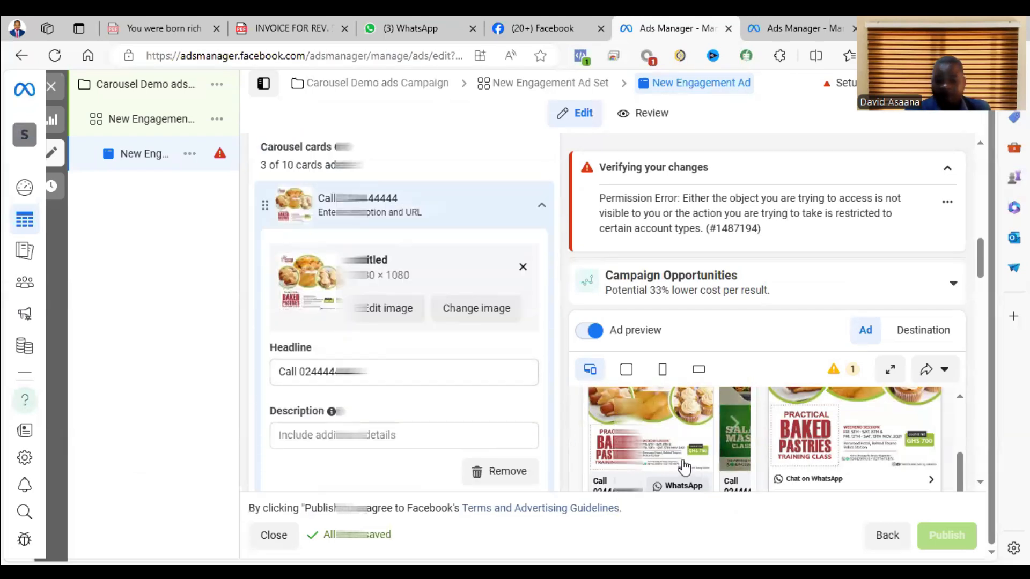
Set the first carousel card's description to GHc500
scroll(675, 456, down, 2)
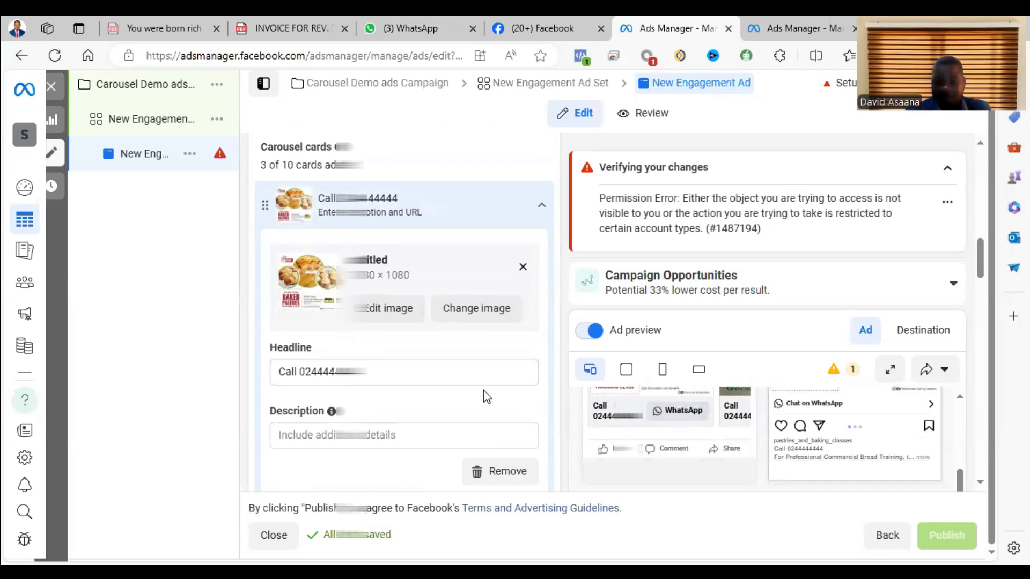
click(284, 433)
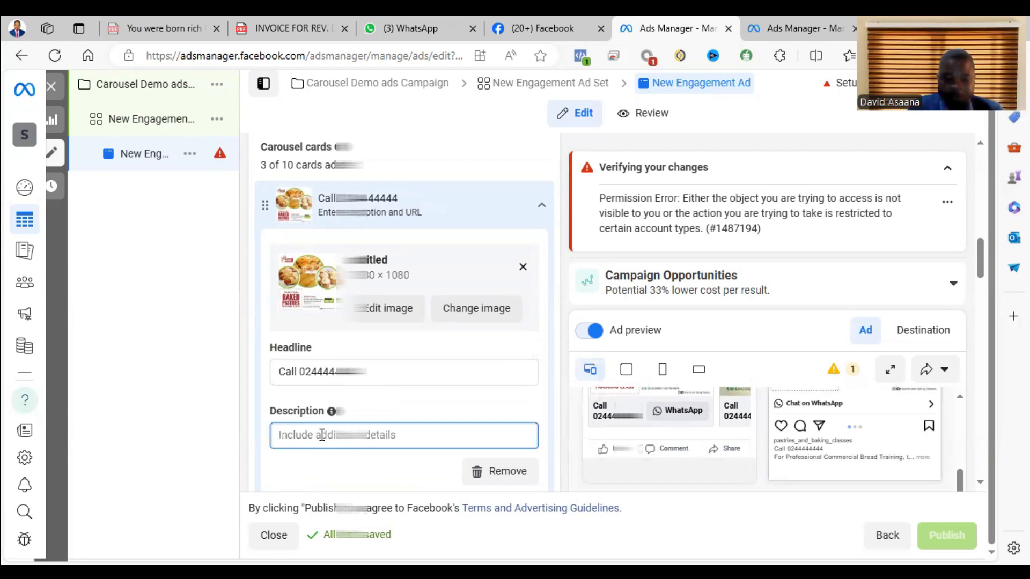
text(GH)
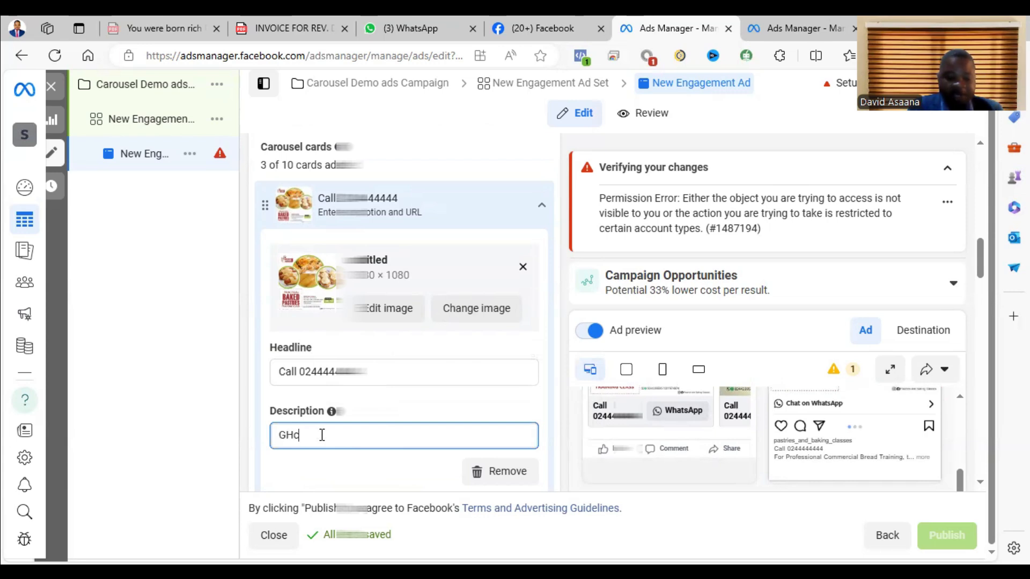
text(c)
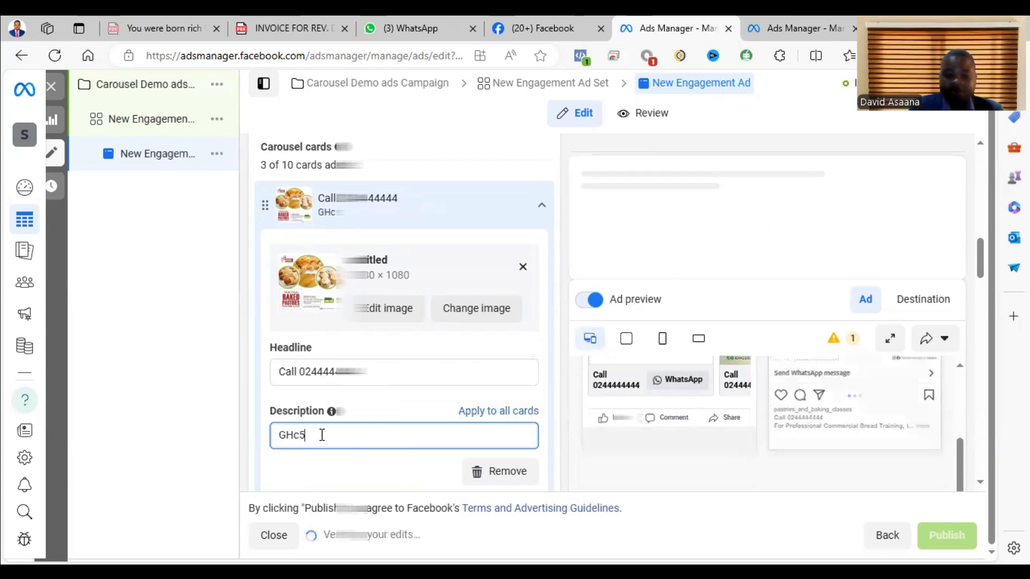
text(500)
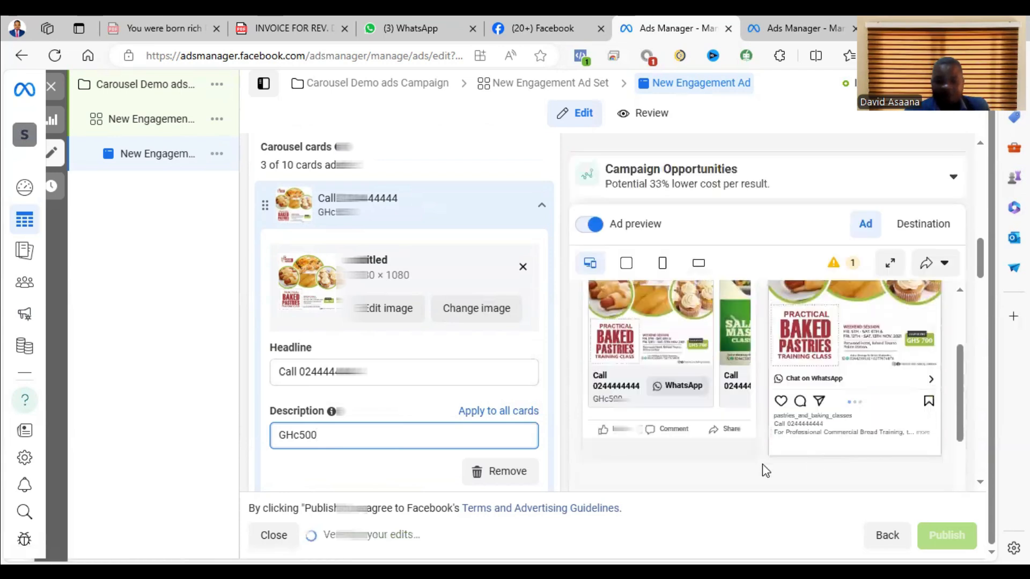
Open the second carousel card's details and compare them with the Salads Master Class card in the ad preview
scroll(394, 389, down, 3)
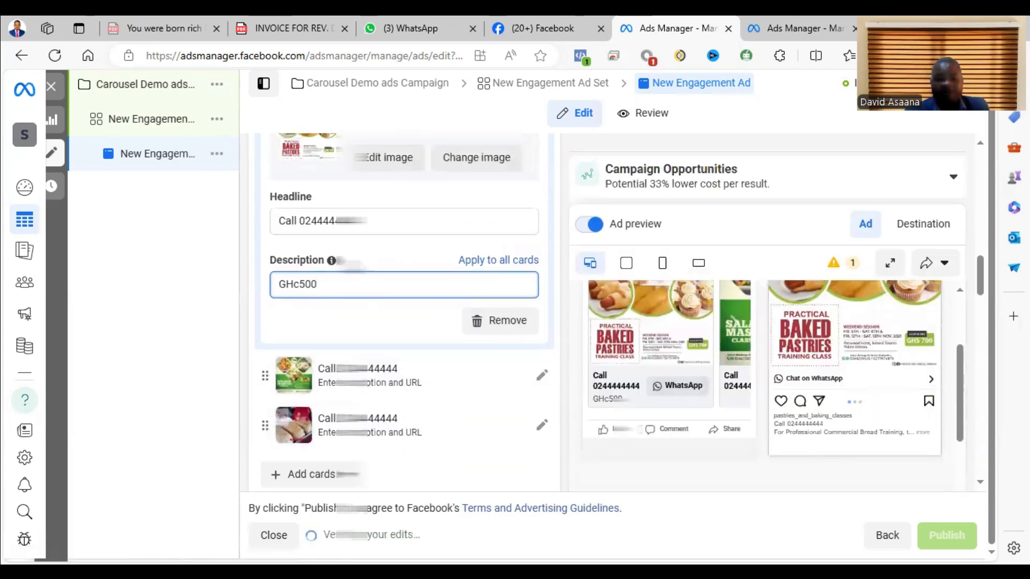
click(393, 381)
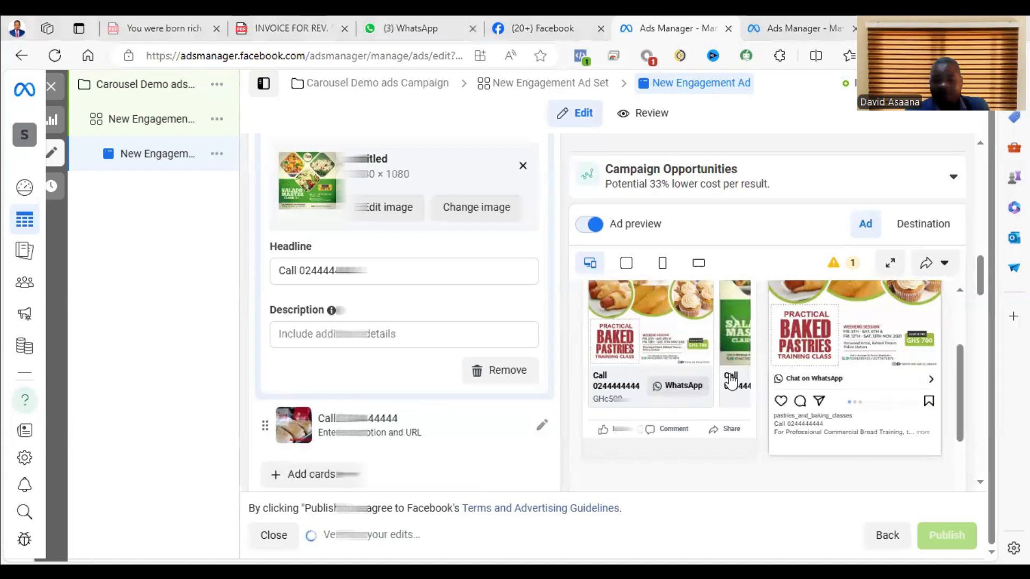
click(728, 340)
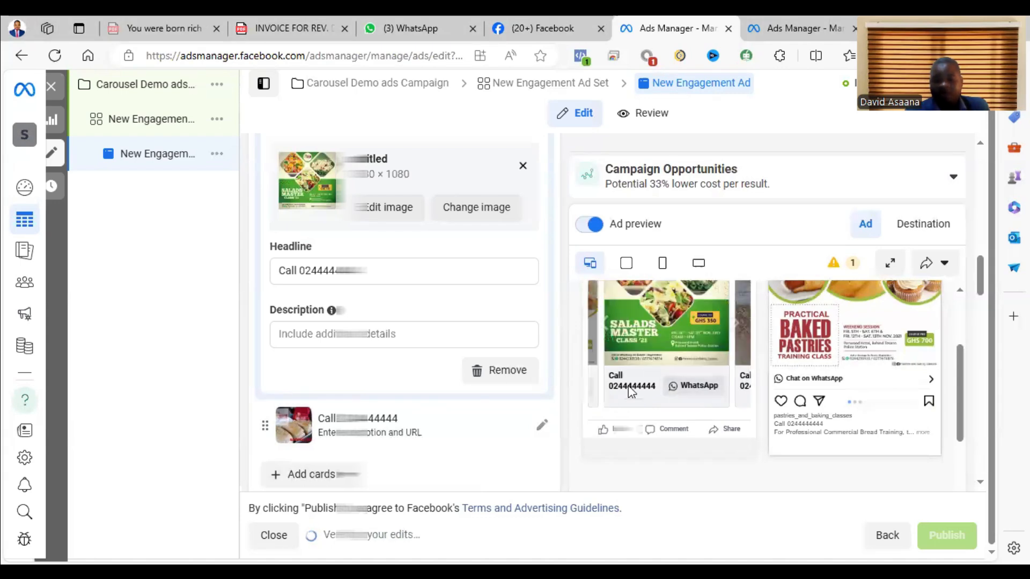
scroll(661, 332, up, 3)
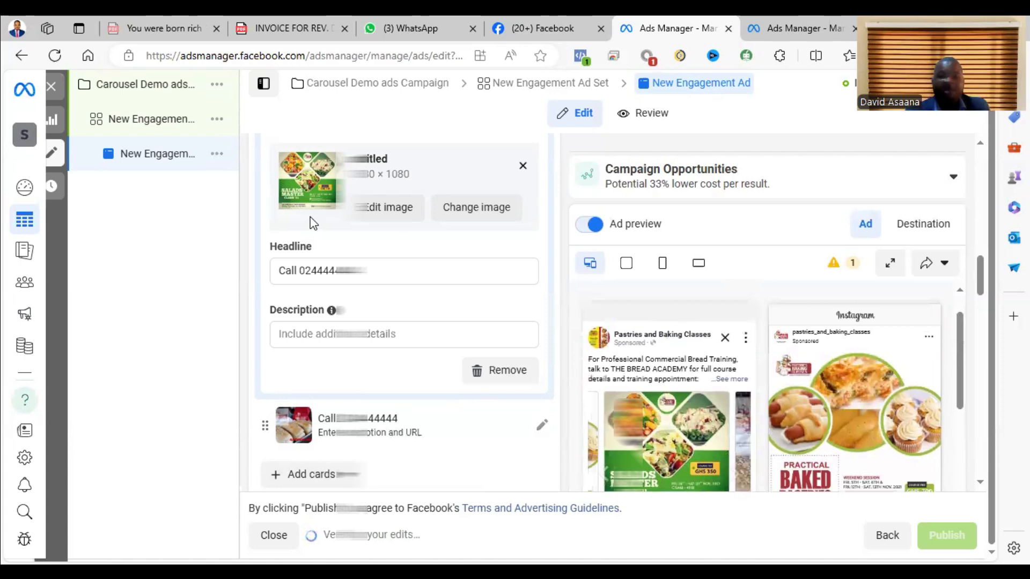
Review the ad setup from the top and browse the preview through the third carousel card and back to the first
scroll(310, 216, up, 5)
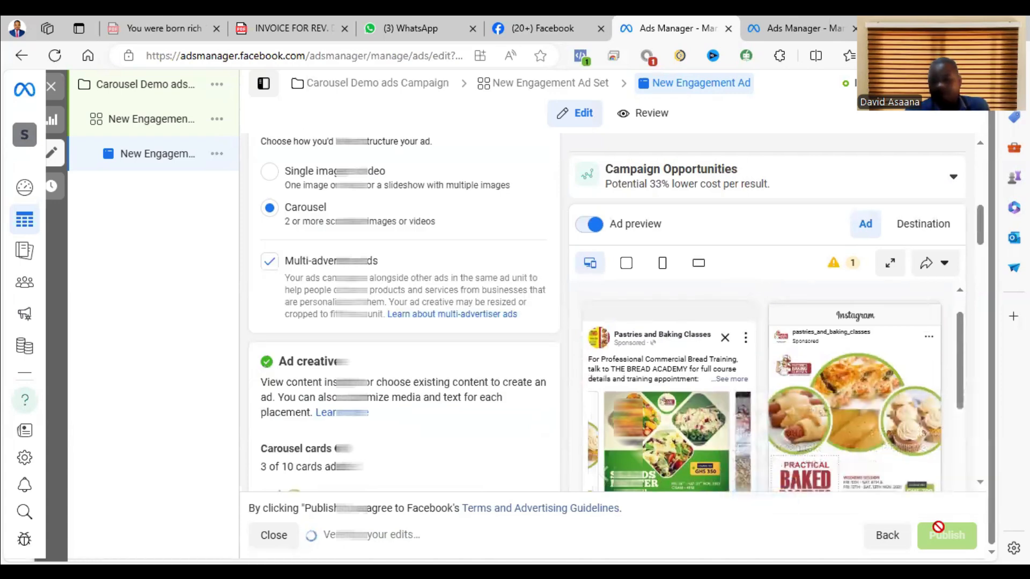
scroll(417, 272, up, 10)
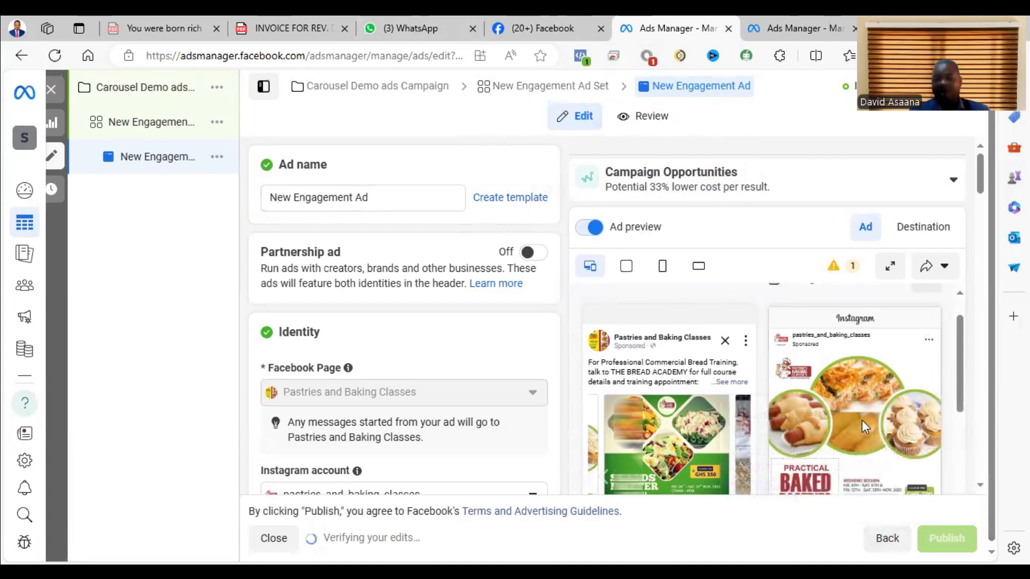
mouse_move(952, 538)
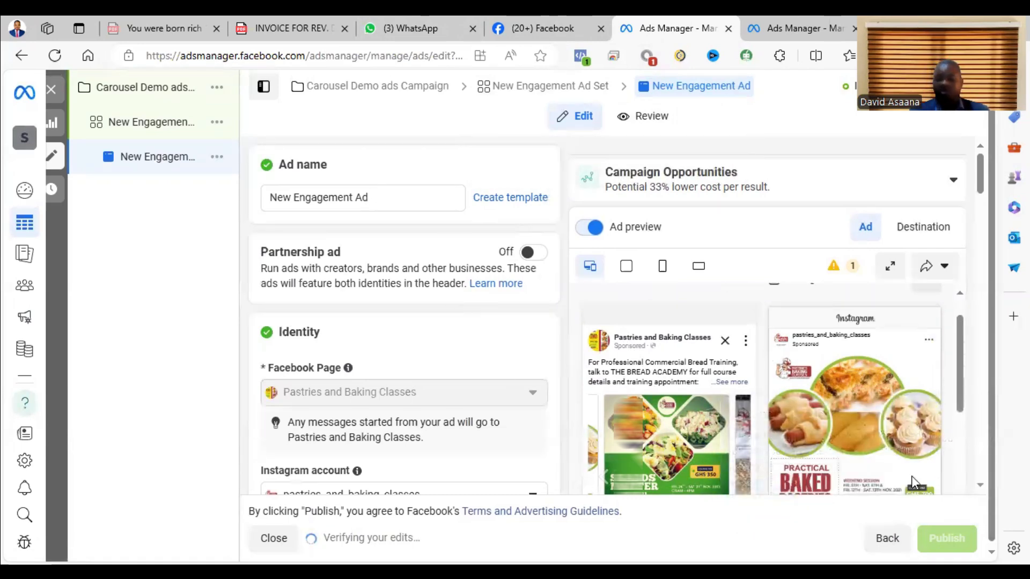
scroll(912, 475, down, 2)
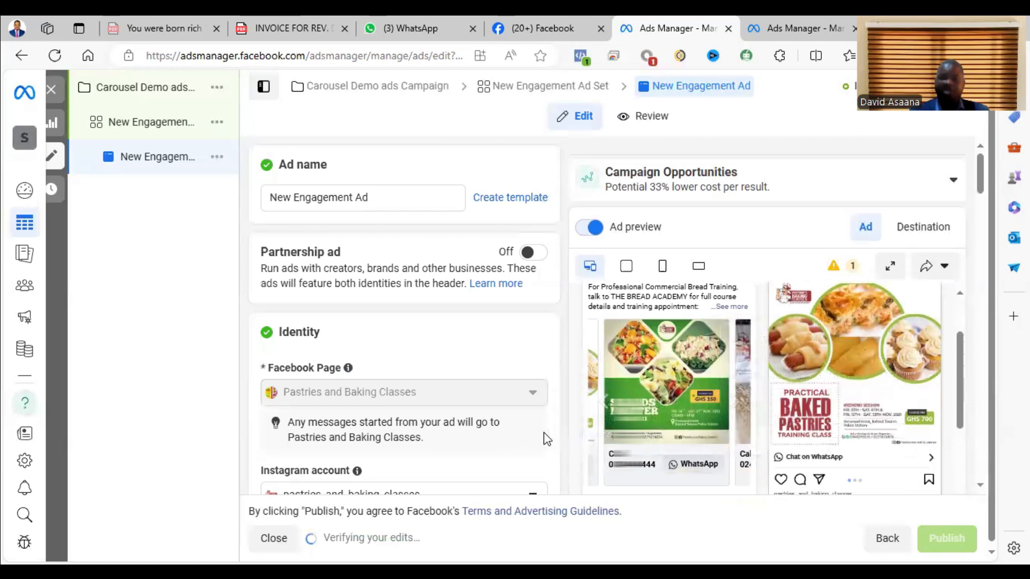
click(737, 384)
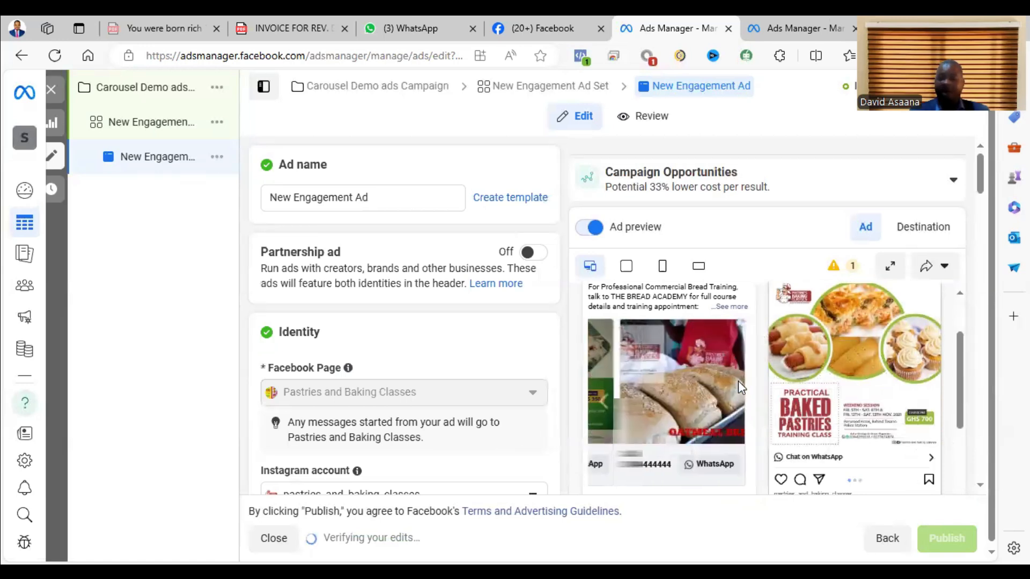
click(606, 404)
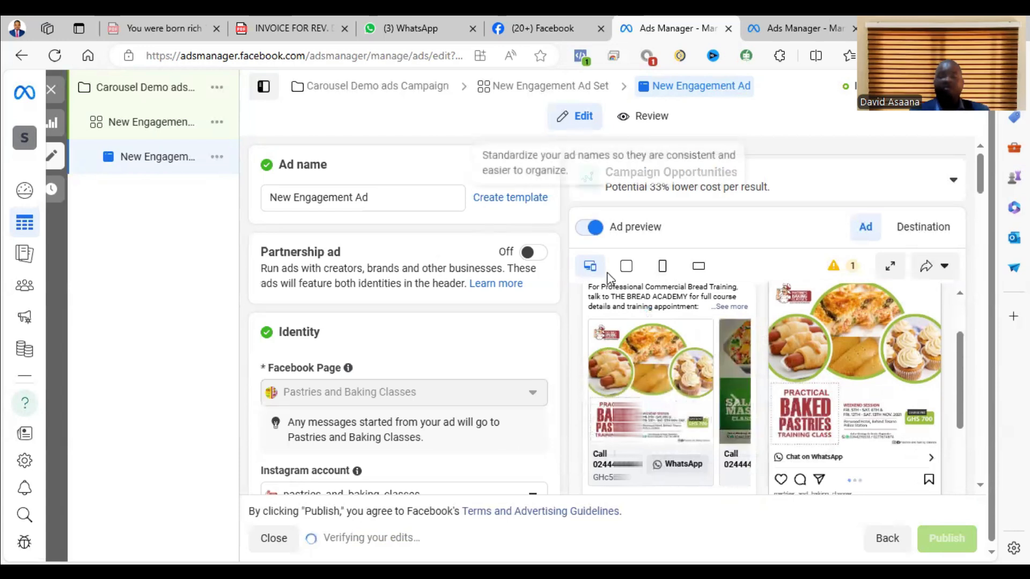
click(547, 18)
click(644, 19)
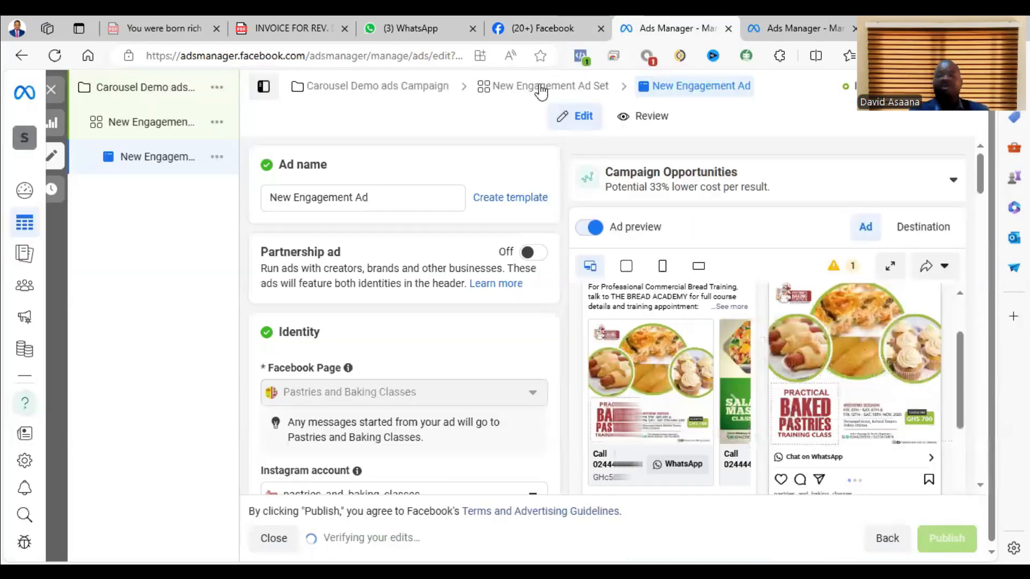